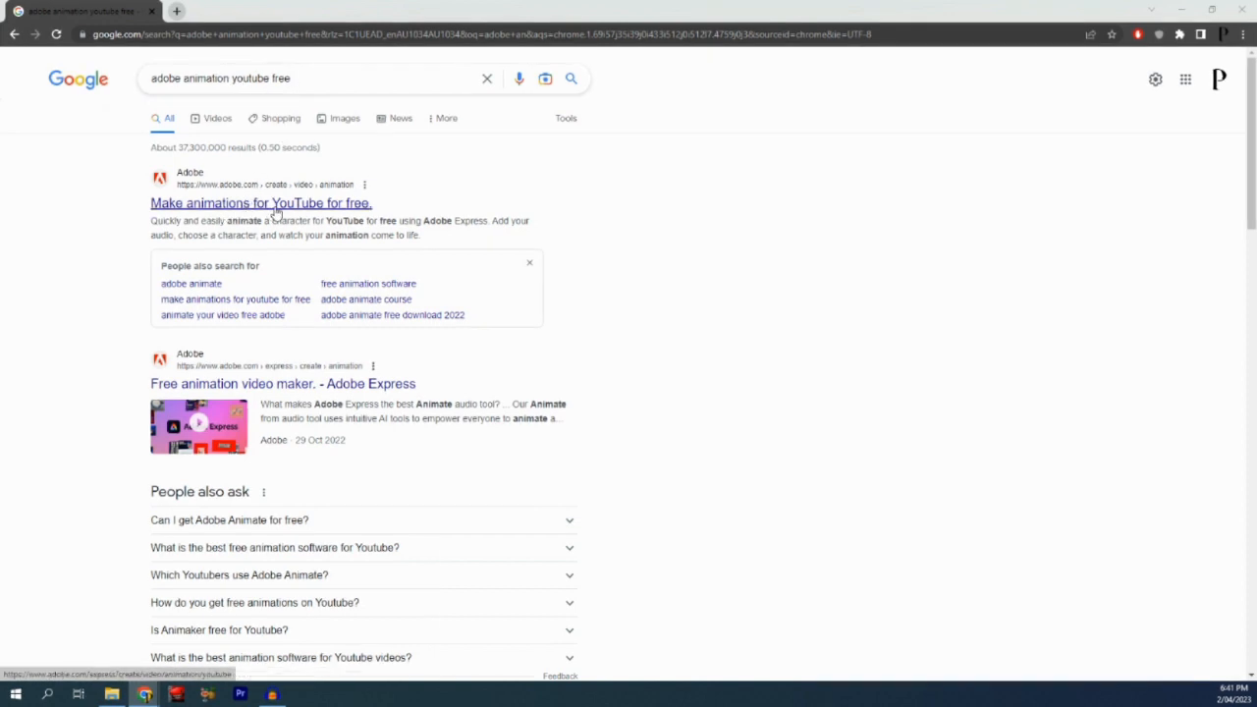
- Open Adobe's "Make animations for YouTube for free" page, sign in and launch the animation maker
click(276, 204)
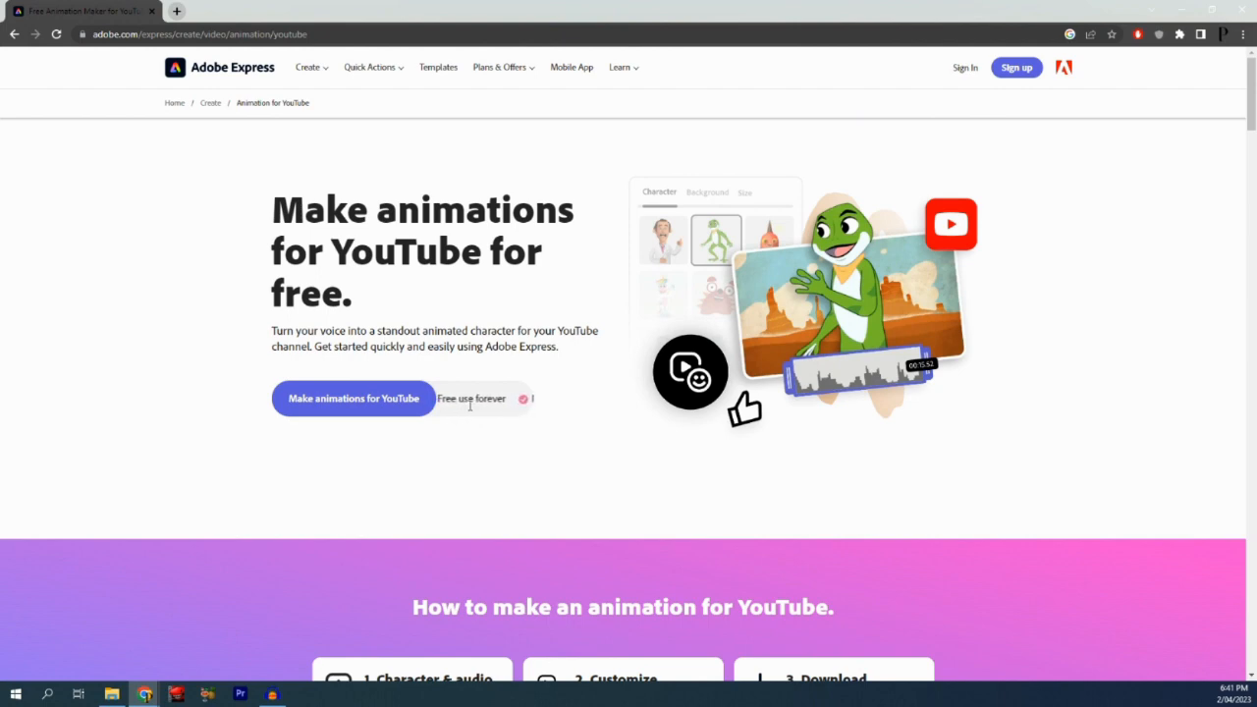
click(963, 71)
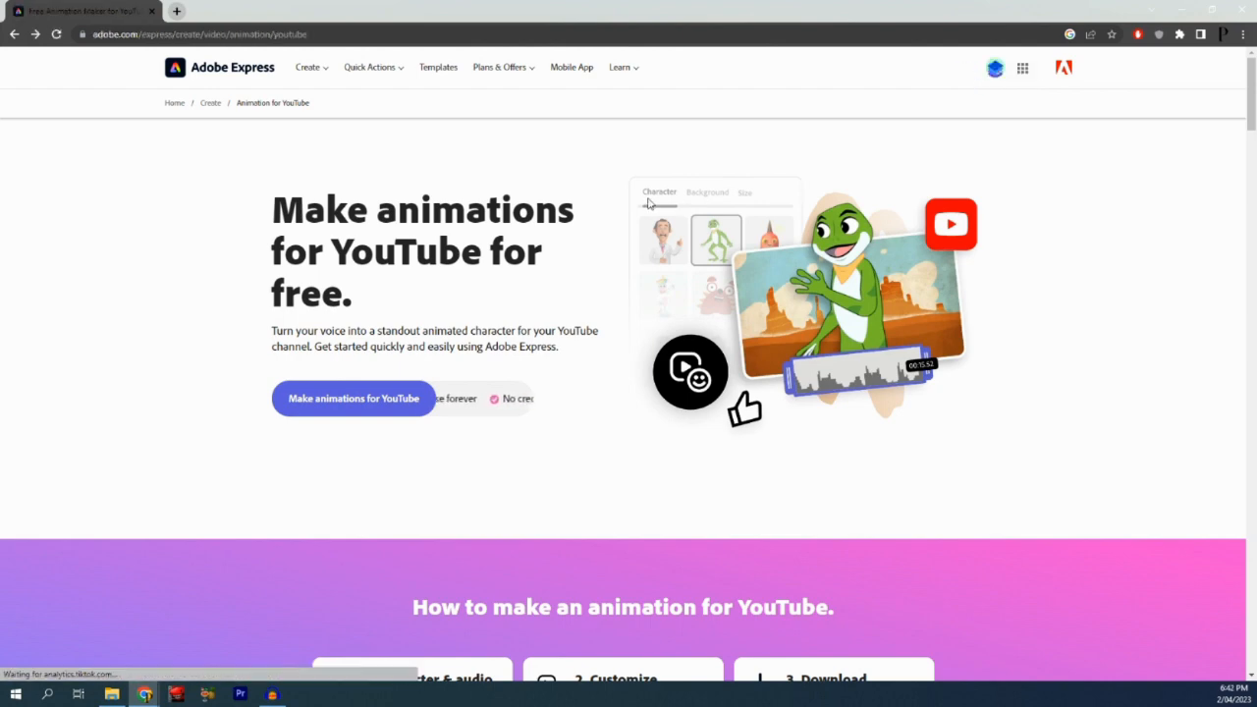
click(330, 408)
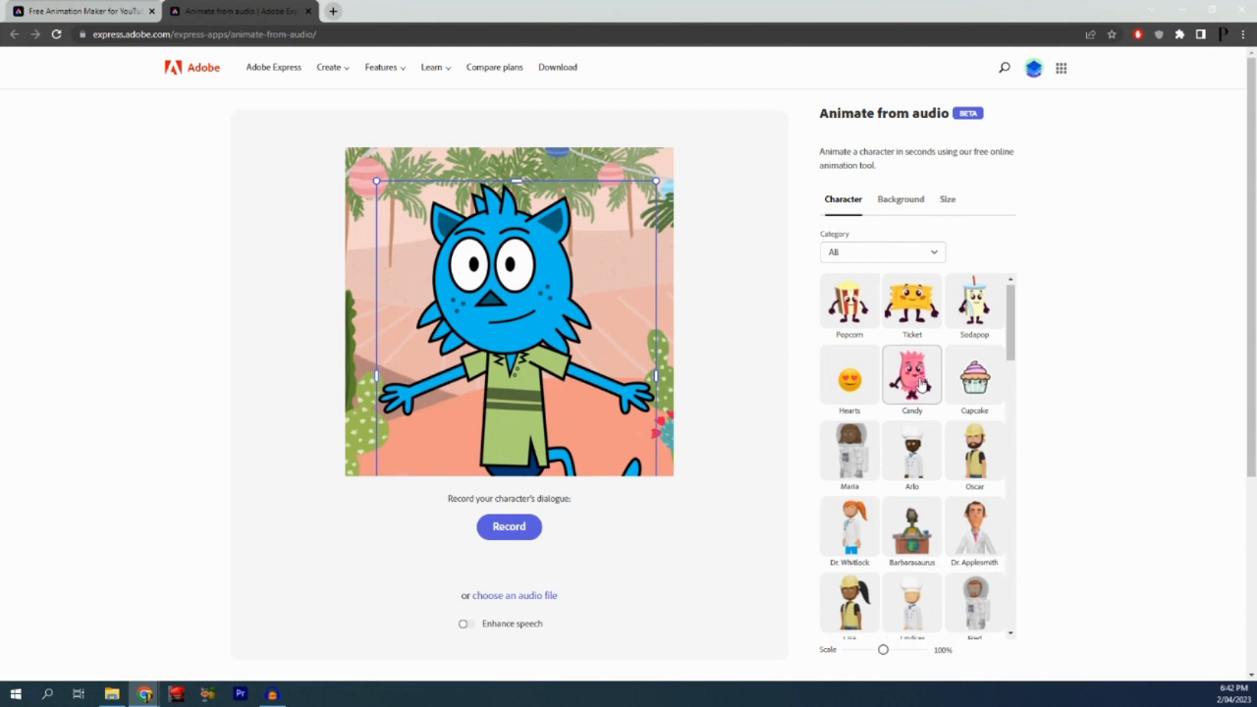
scroll(920, 385, down, 3)
scroll(921, 385, down, 2)
scroll(918, 374, up, 4)
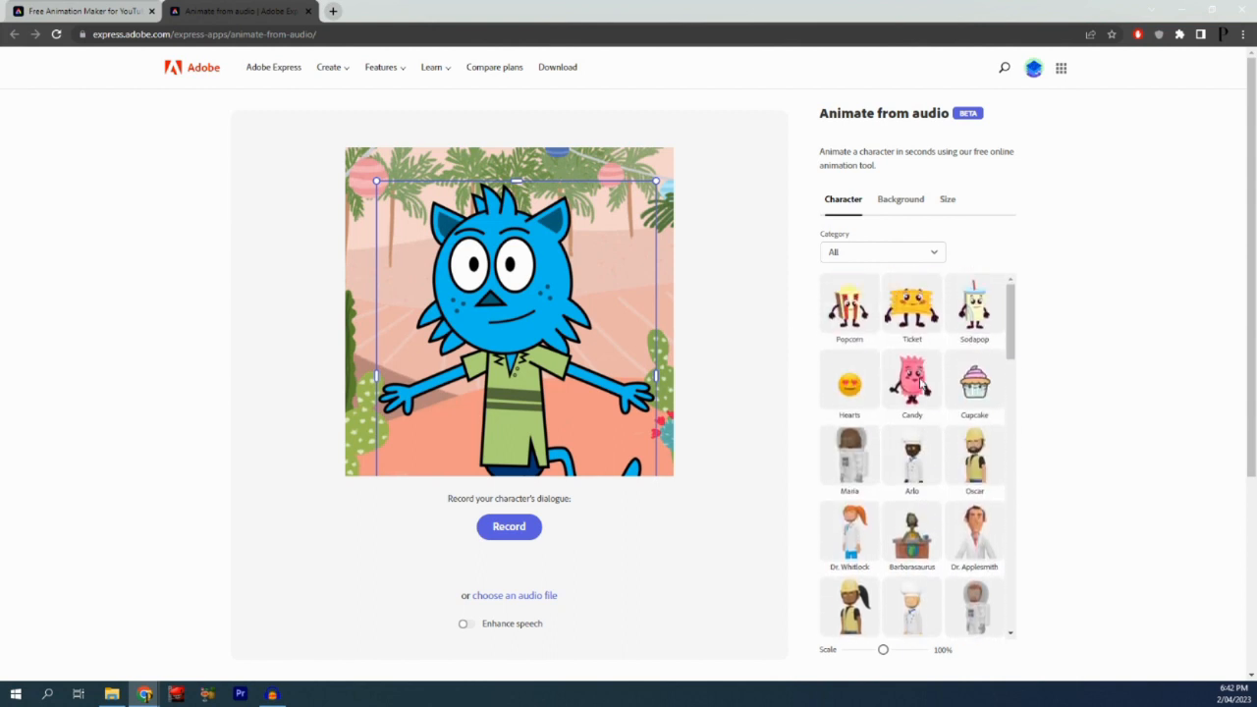
click(902, 200)
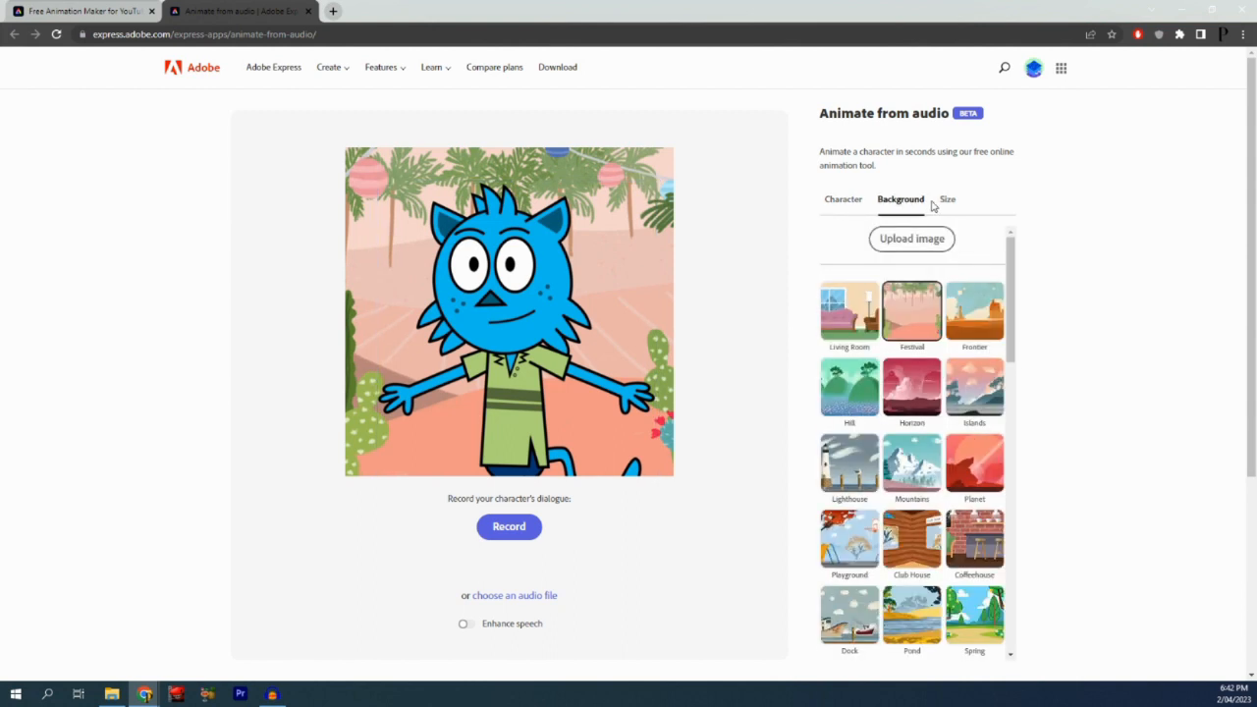
- Set the animation's output size to the YouTube Landscape format, 1920 x 1080
click(948, 201)
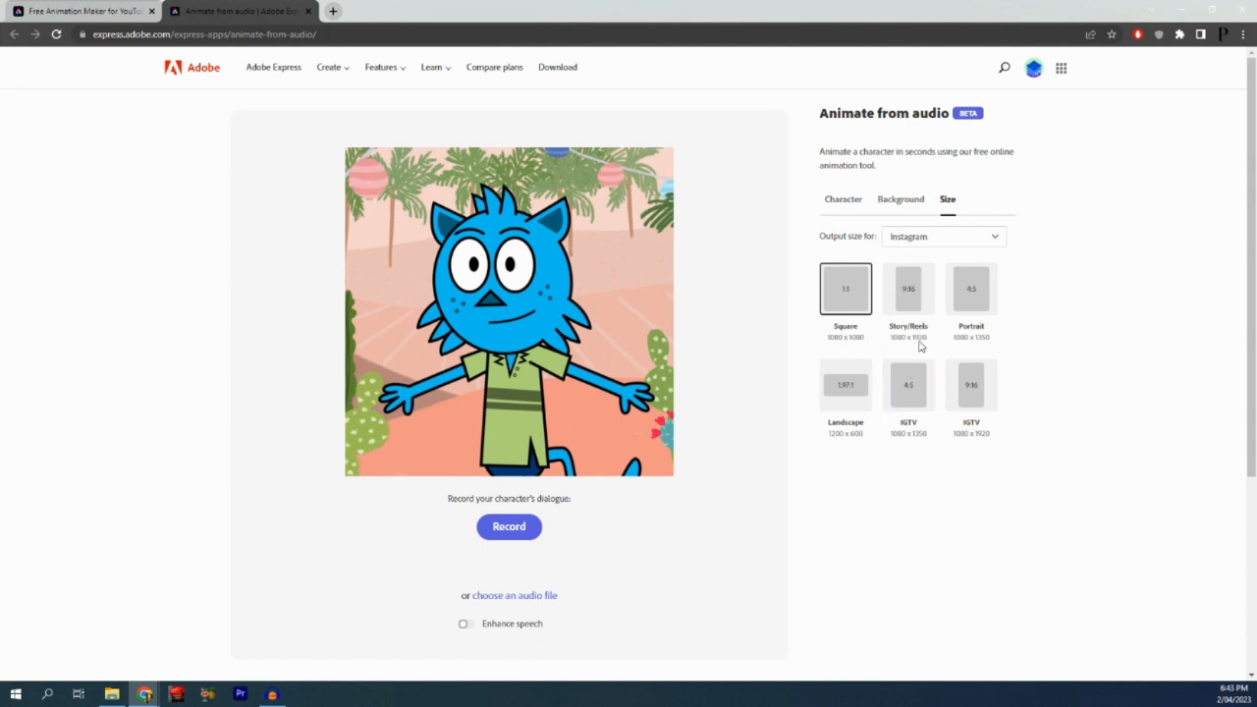
click(902, 389)
click(848, 292)
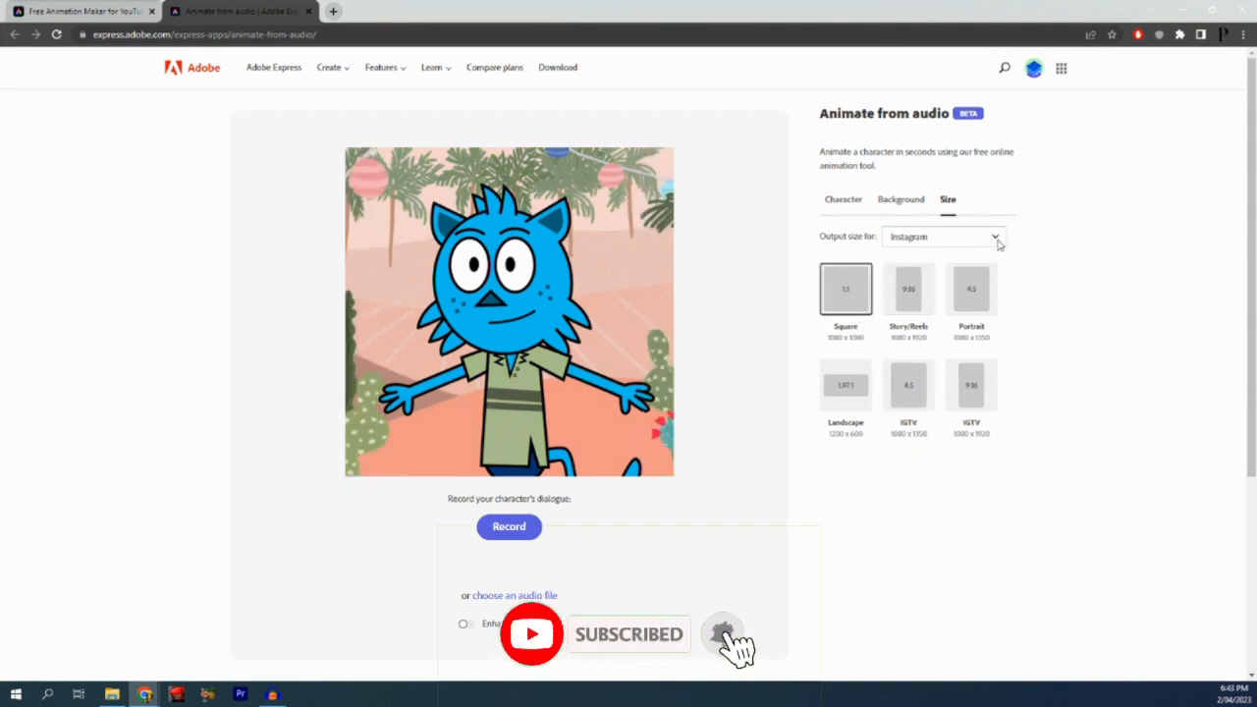
click(995, 238)
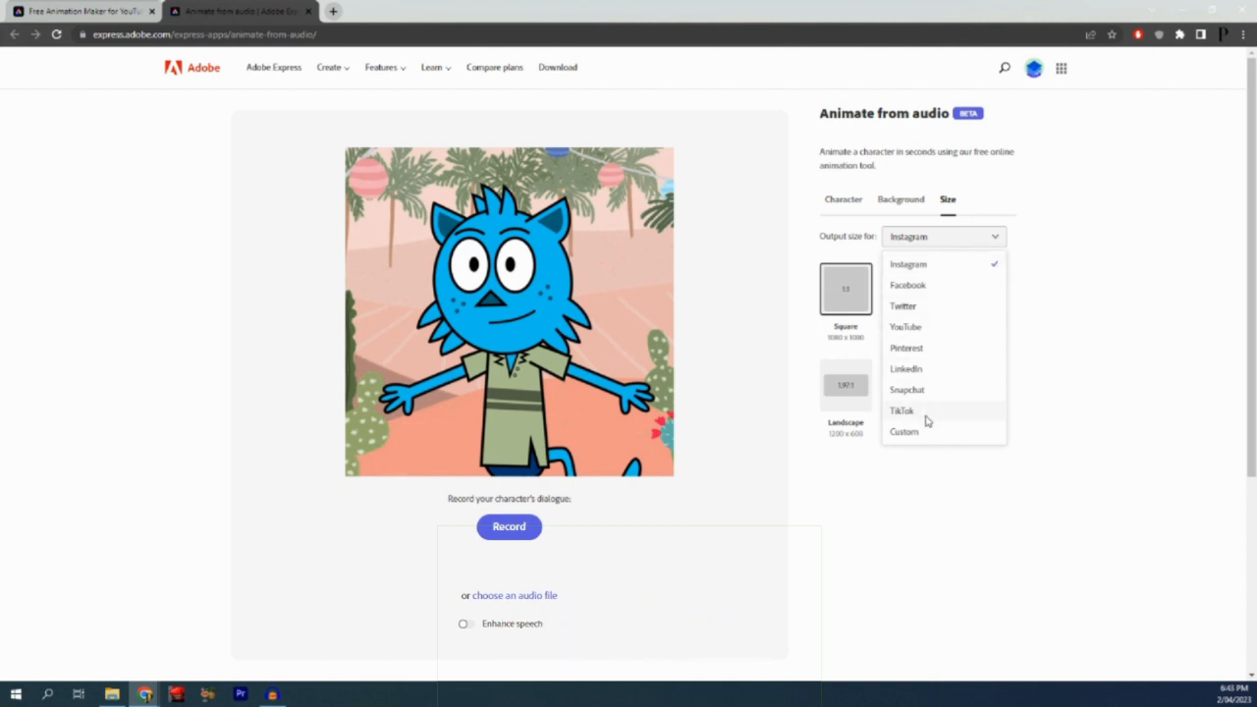
click(940, 332)
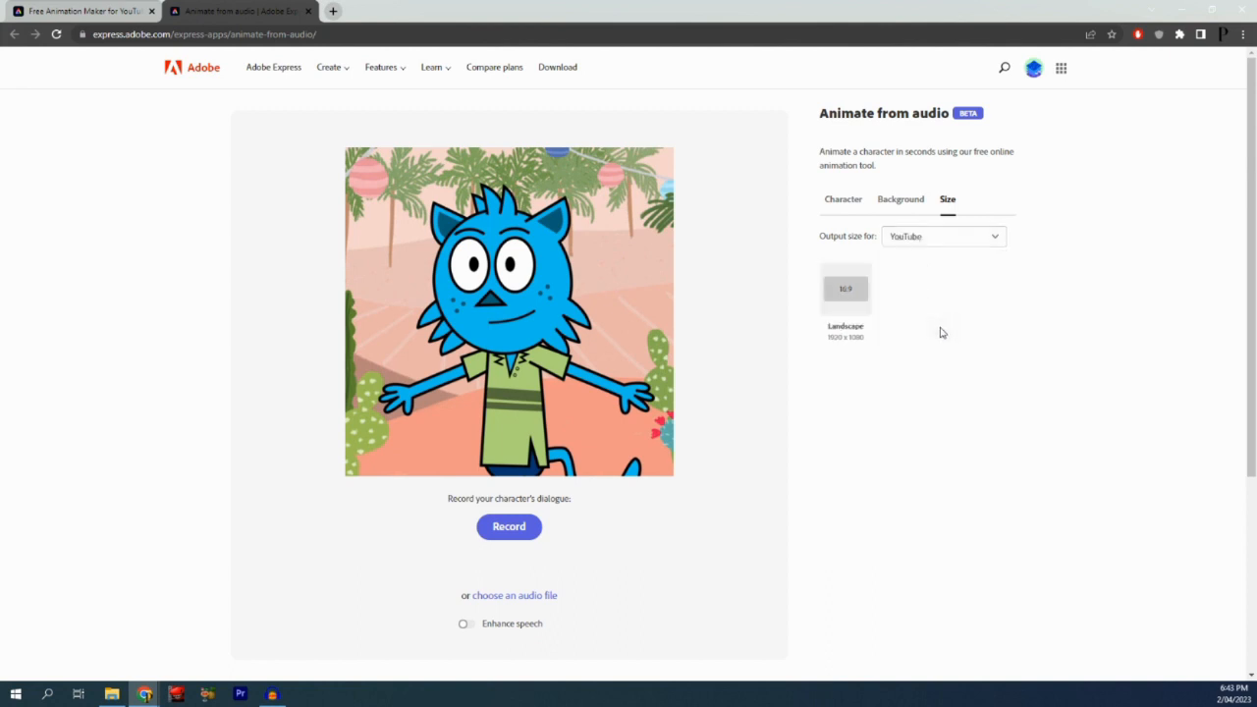
click(858, 311)
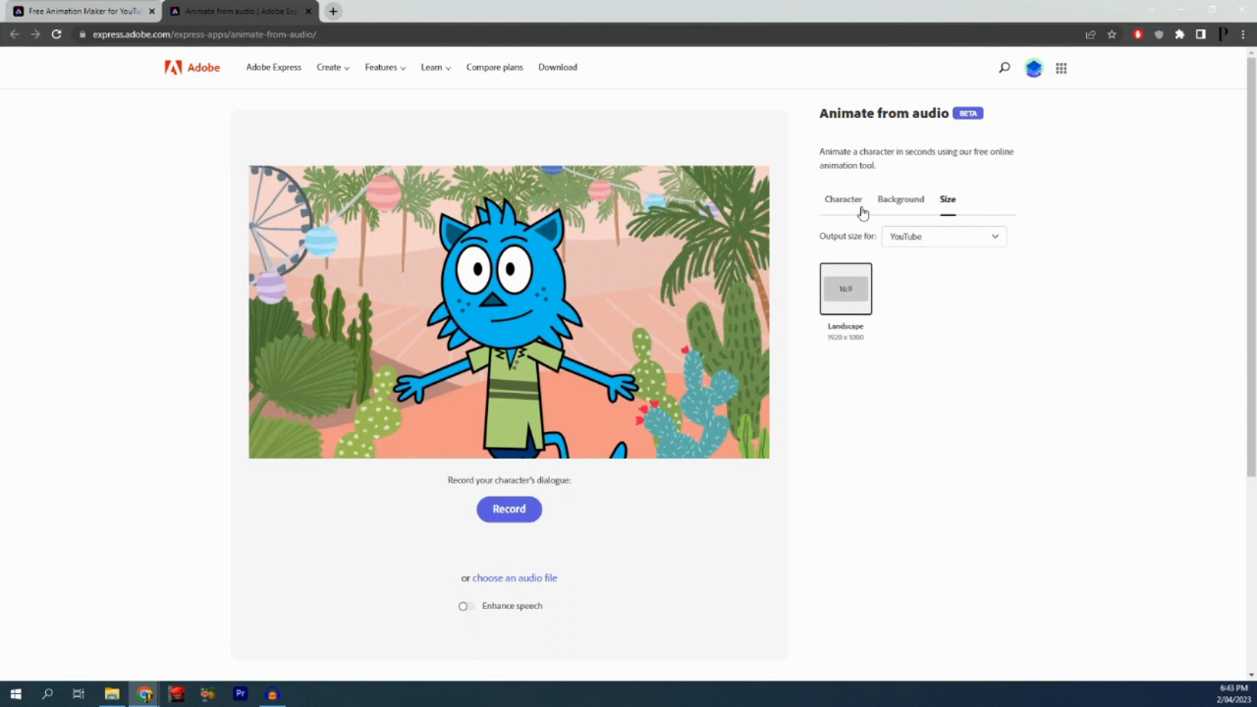
- Try the Islands and Lighthouse backgrounds, and choose the Office background for the scene
click(900, 209)
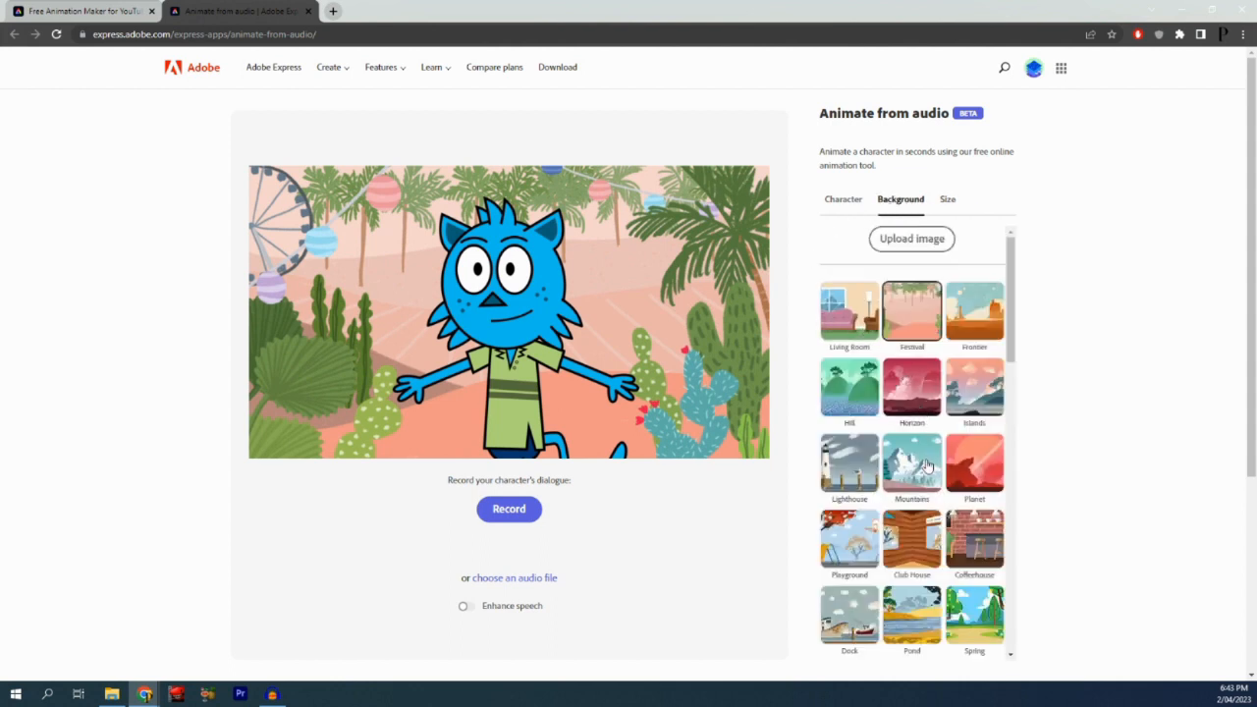
click(986, 405)
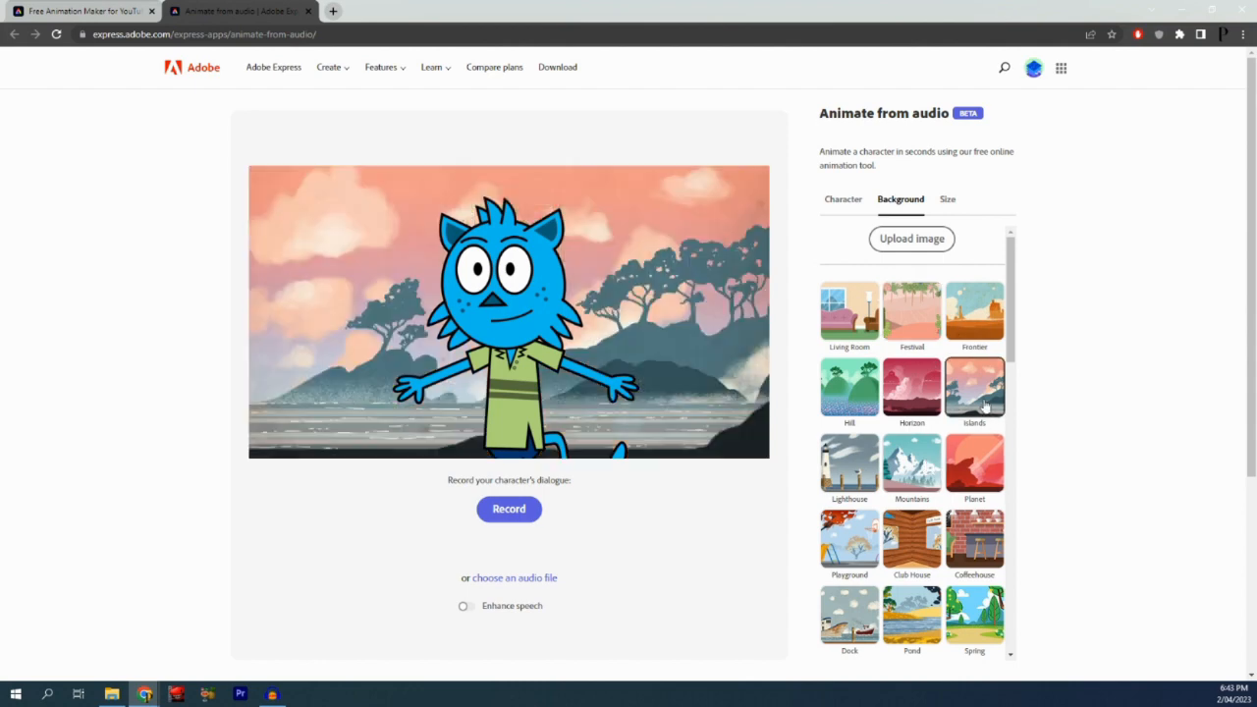
click(850, 481)
scroll(896, 481, down, 1)
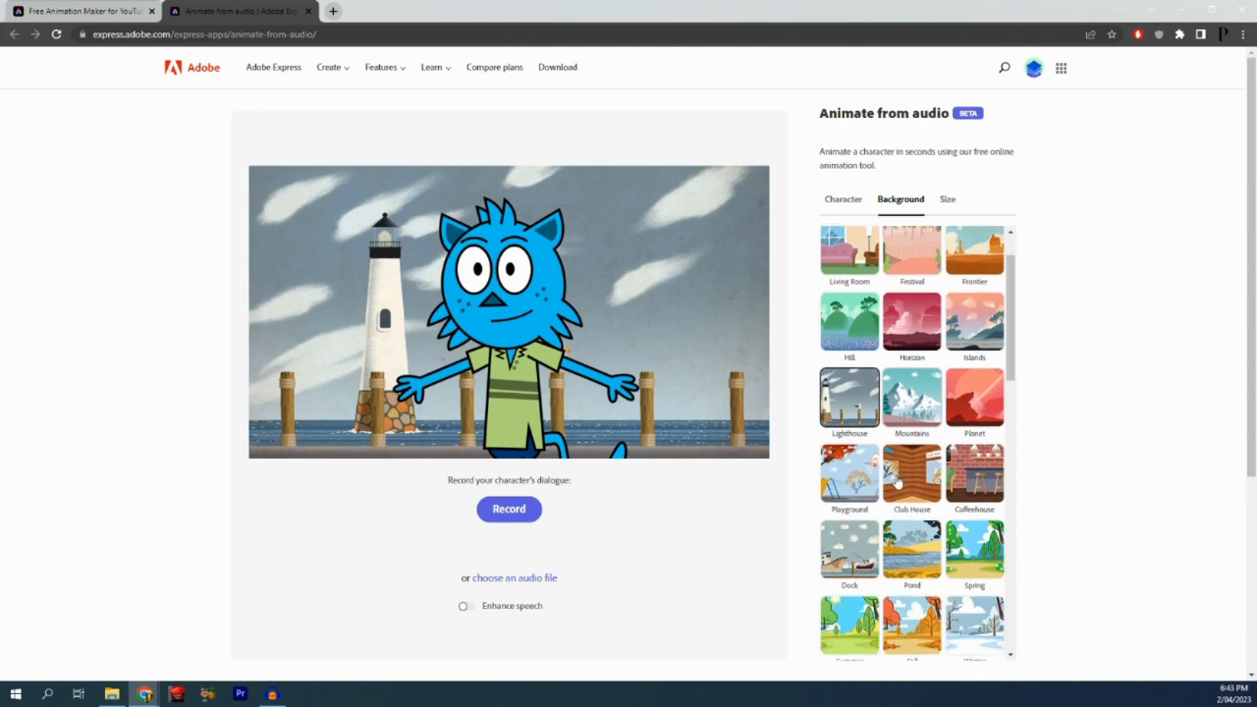
scroll(896, 482, down, 1)
scroll(893, 485, down, 2)
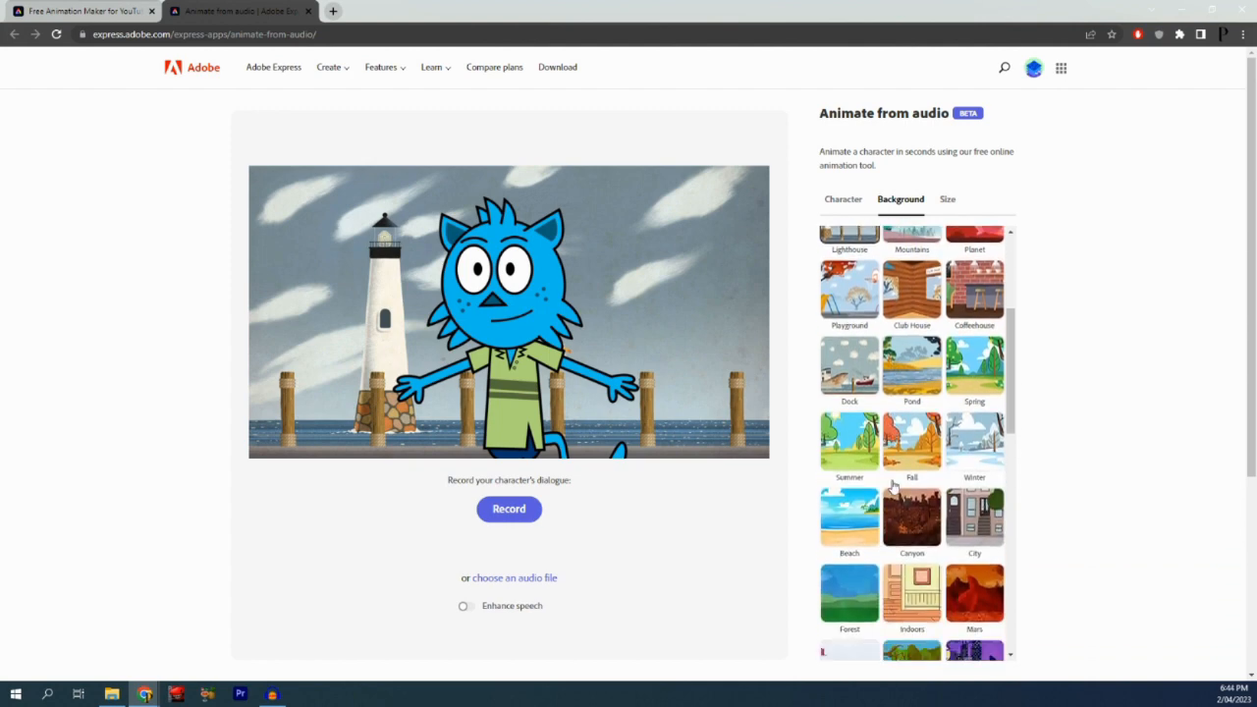
scroll(894, 485, down, 3)
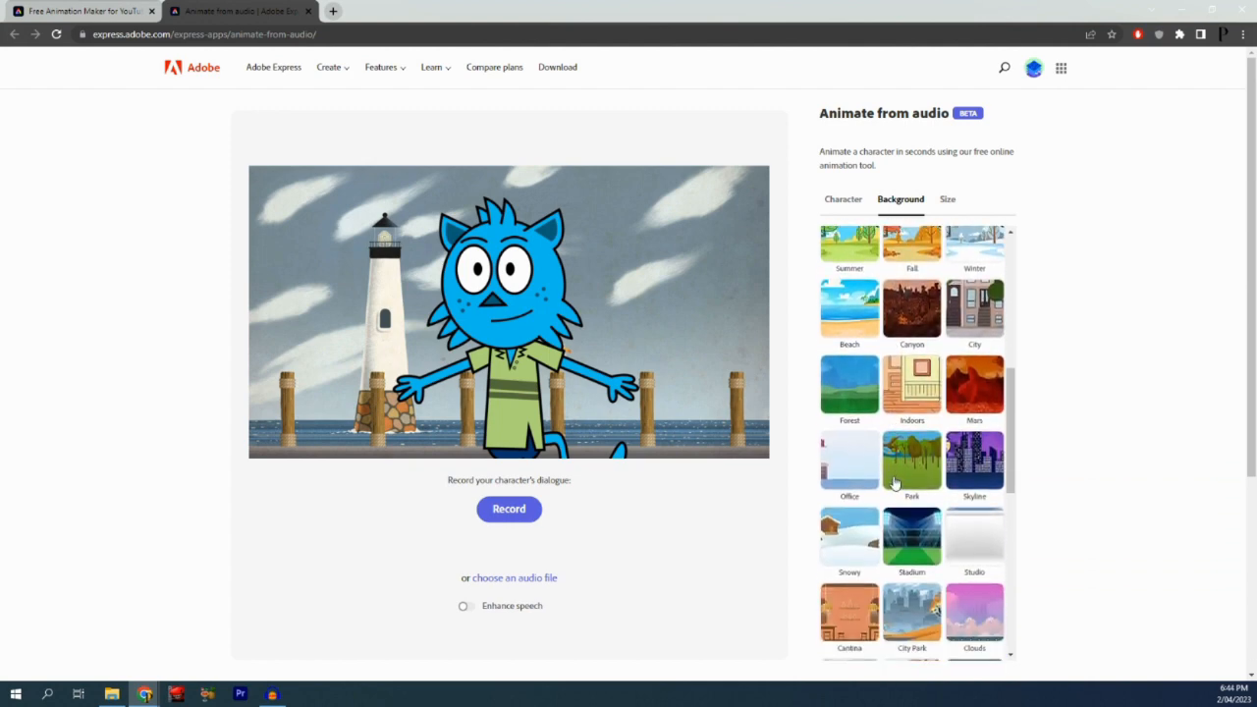
scroll(894, 481, down, 1)
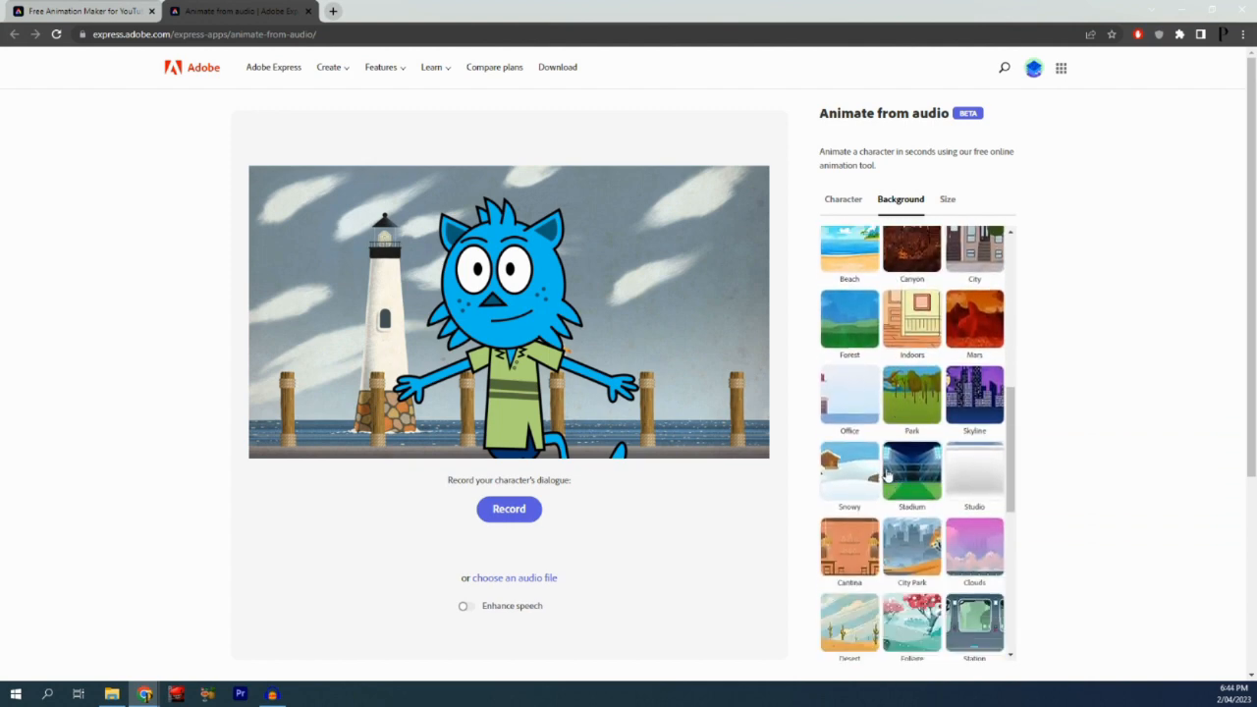
click(853, 415)
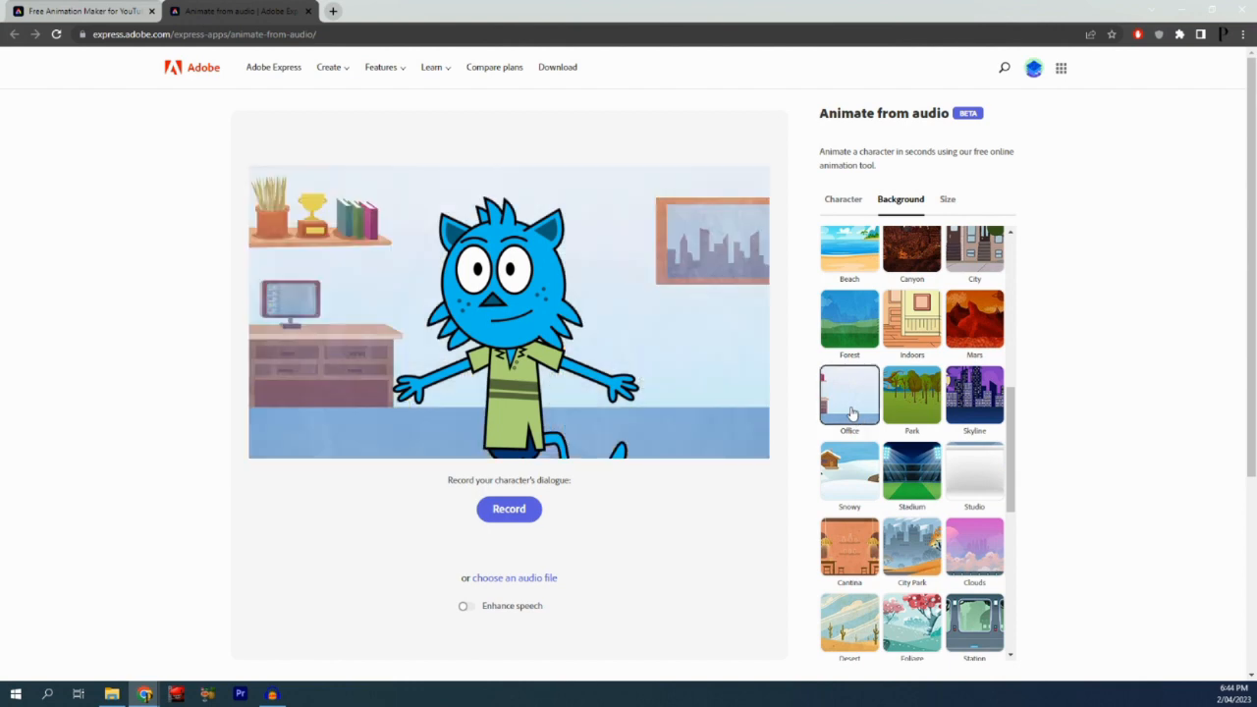
scroll(855, 414, up, 8)
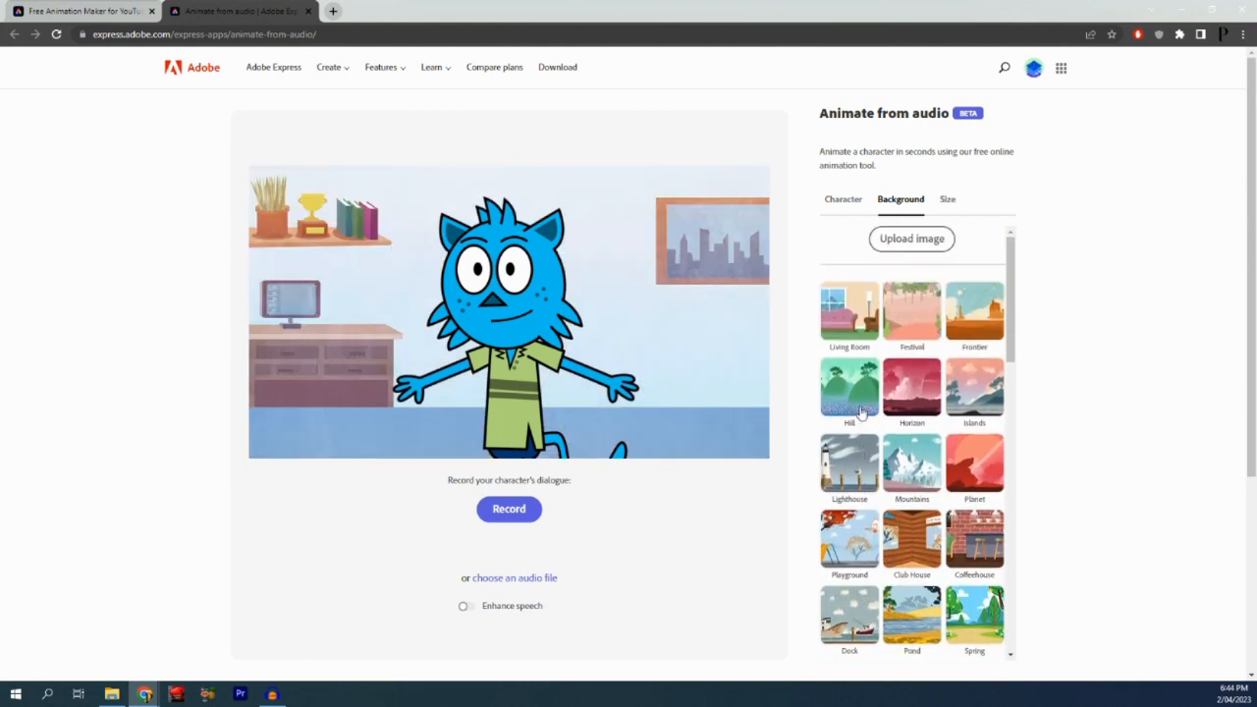
click(917, 249)
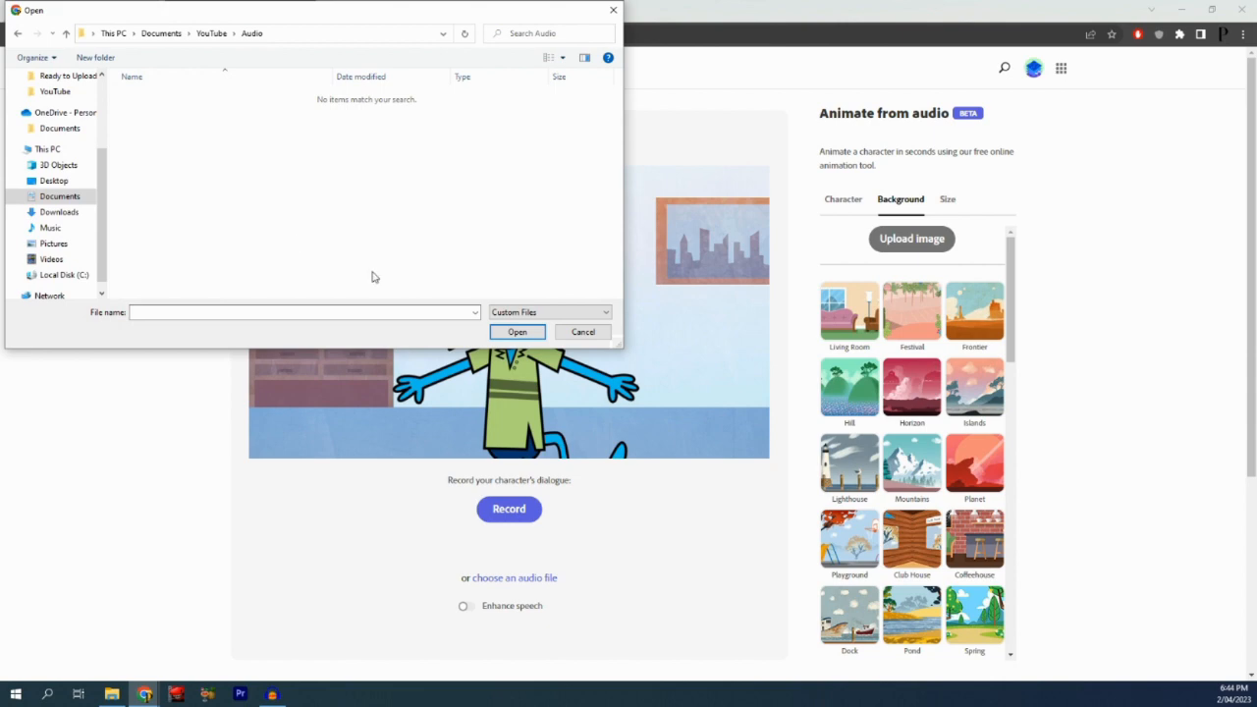
click(582, 333)
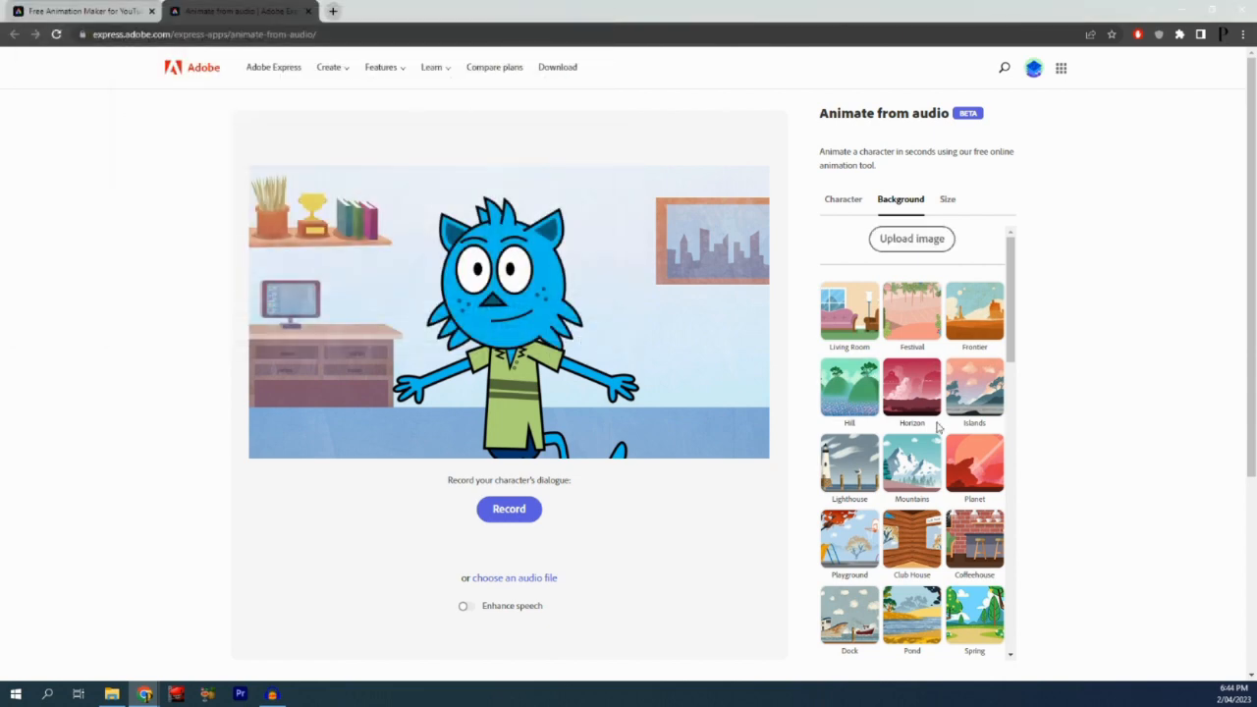
- Replace the blue cat with the Dr. Applesmith character
click(842, 202)
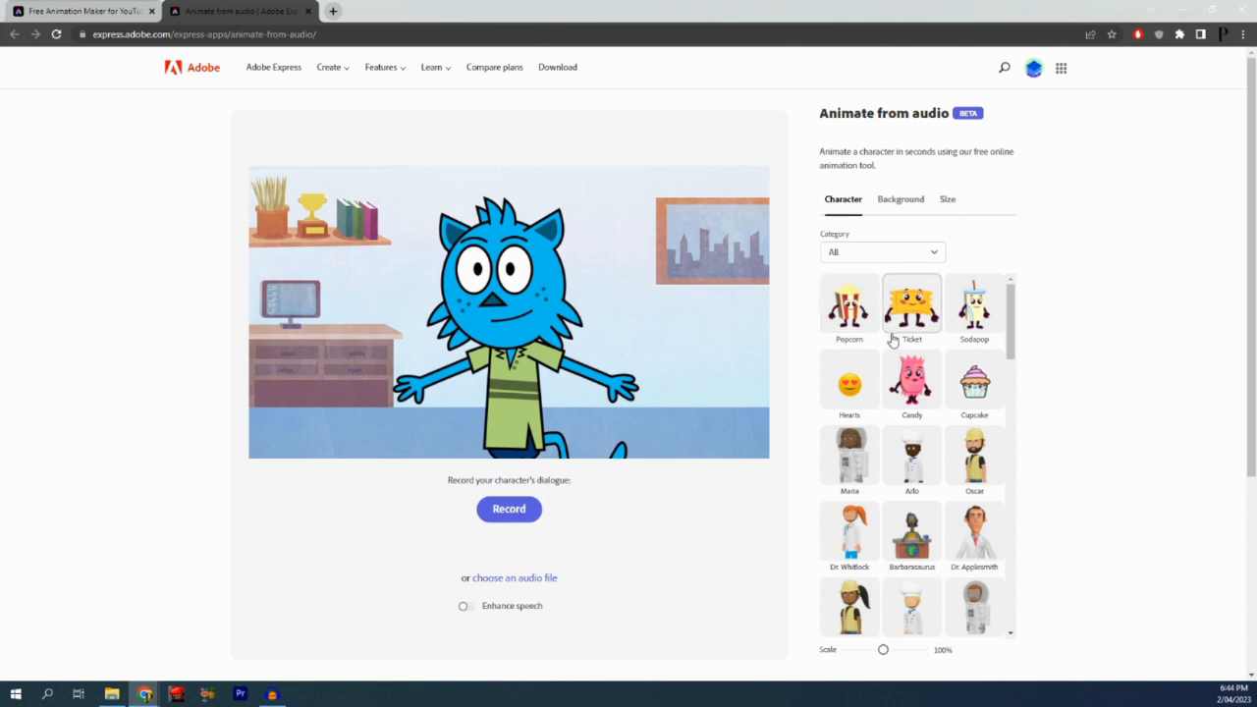
mouse_move(1011, 323)
mouse_down()
mouse_move(1020, 517)
mouse_move(1005, 570)
mouse_move(1030, 313)
mouse_up()
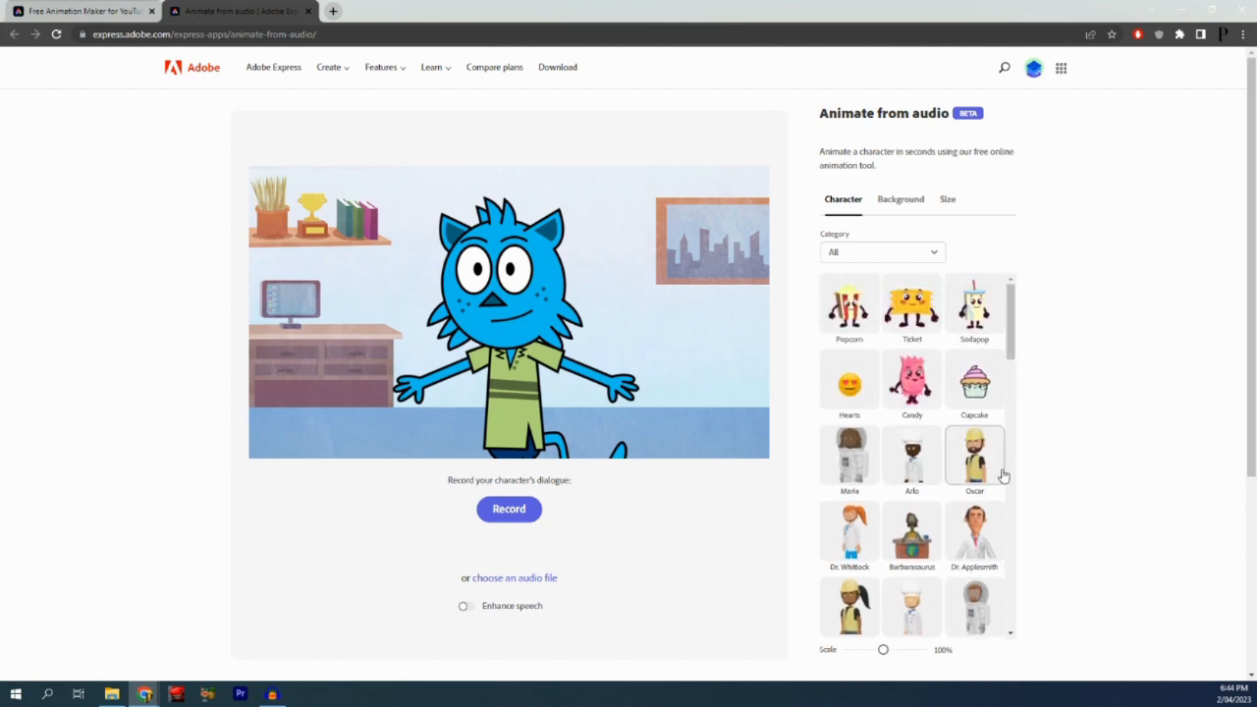
click(975, 553)
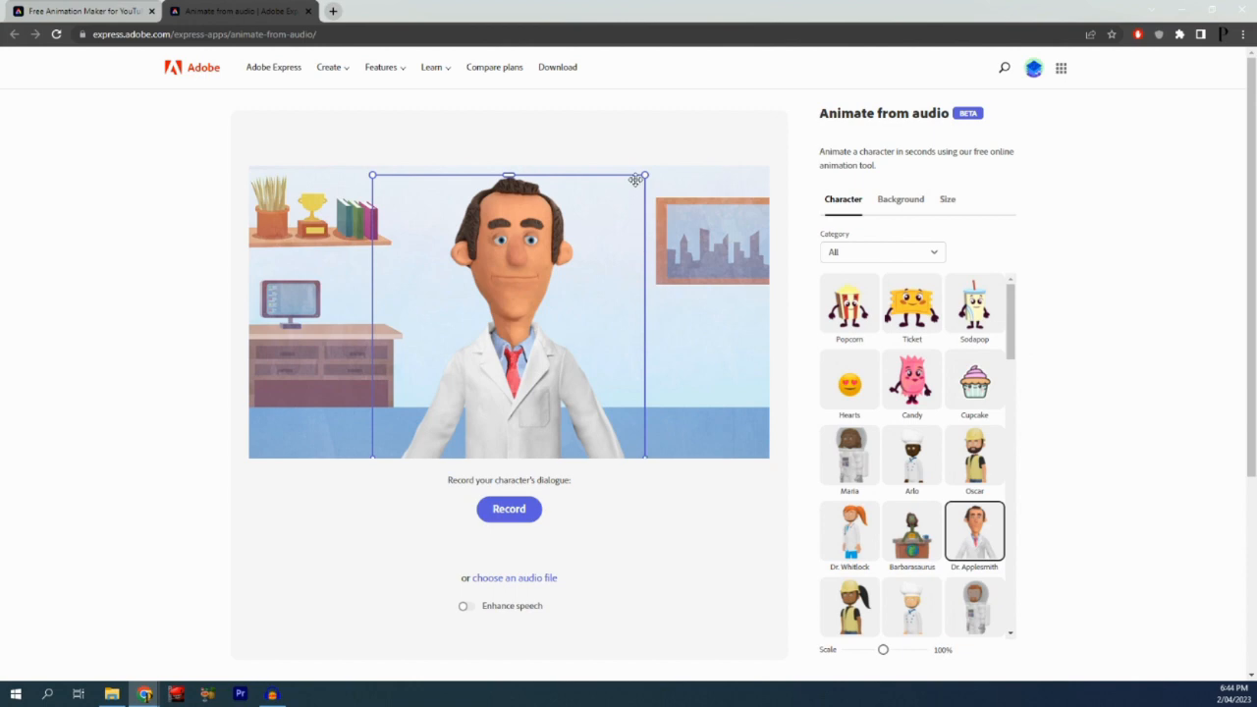
- Scale the character down to 46% and position its full body in the middle of the scene, feet on the floor
drag(644, 174, 598, 275)
drag(528, 365, 553, 258)
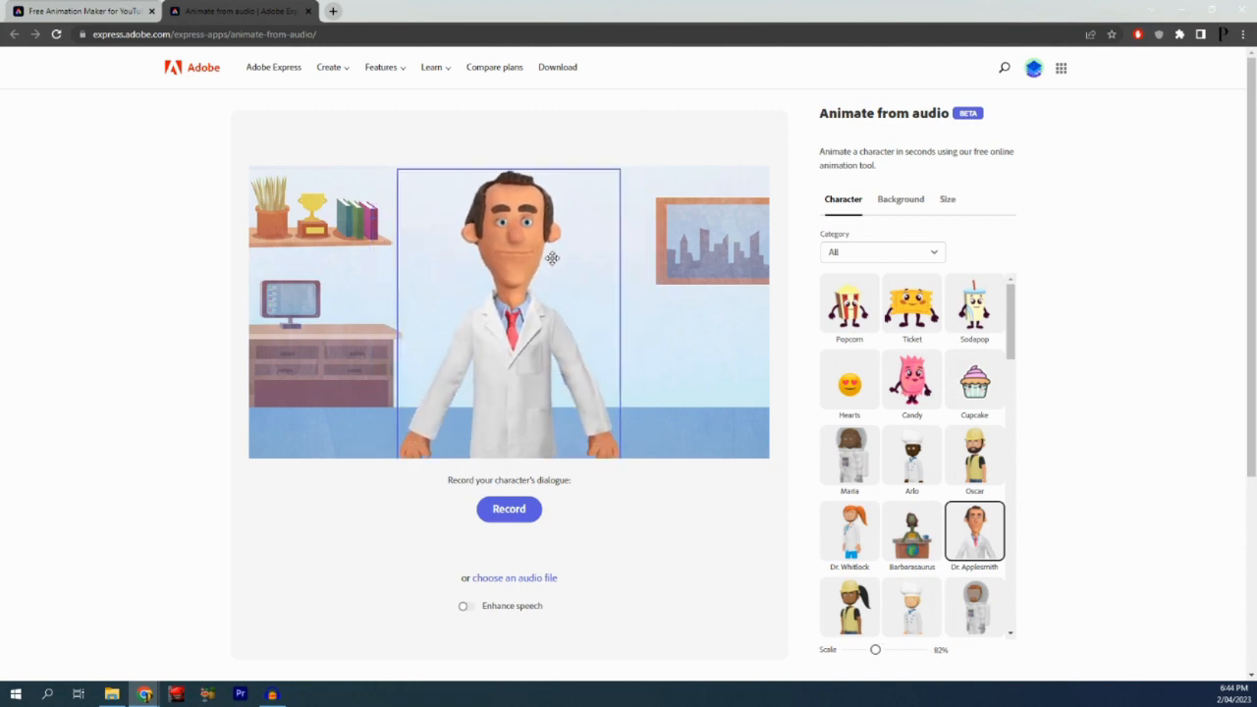
drag(618, 174, 555, 253)
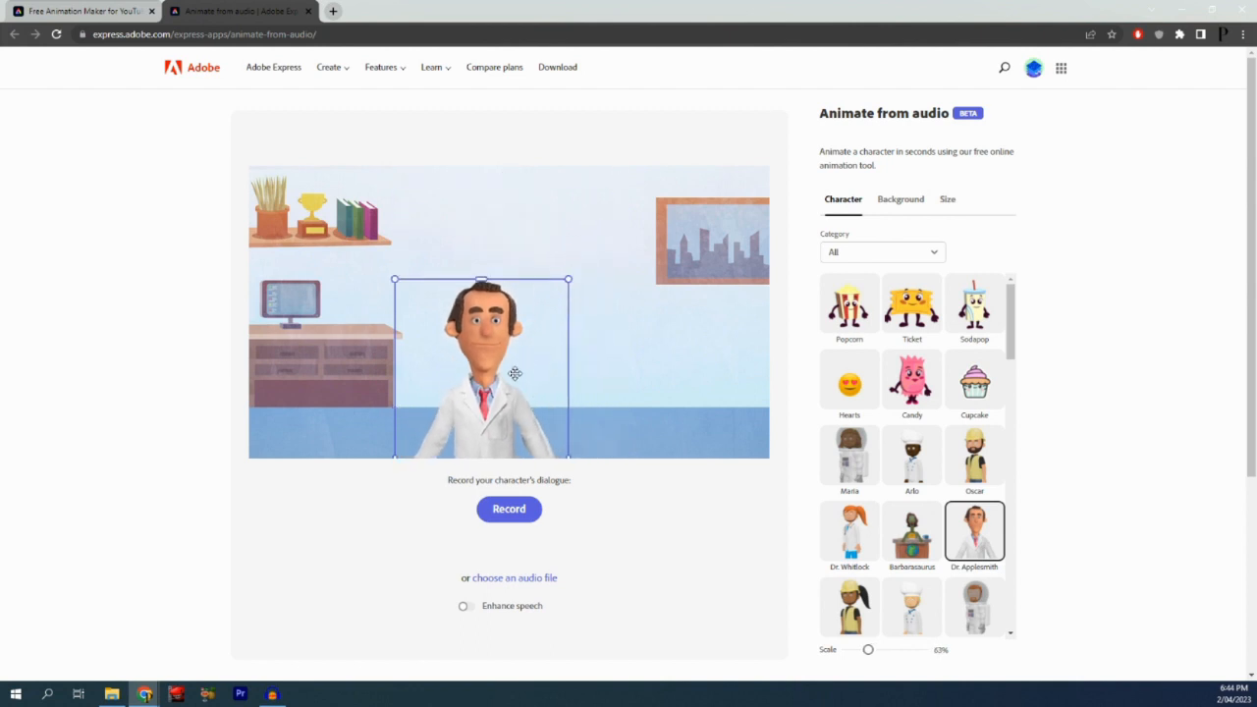
drag(516, 374, 555, 170)
drag(608, 443, 559, 334)
drag(523, 260, 531, 382)
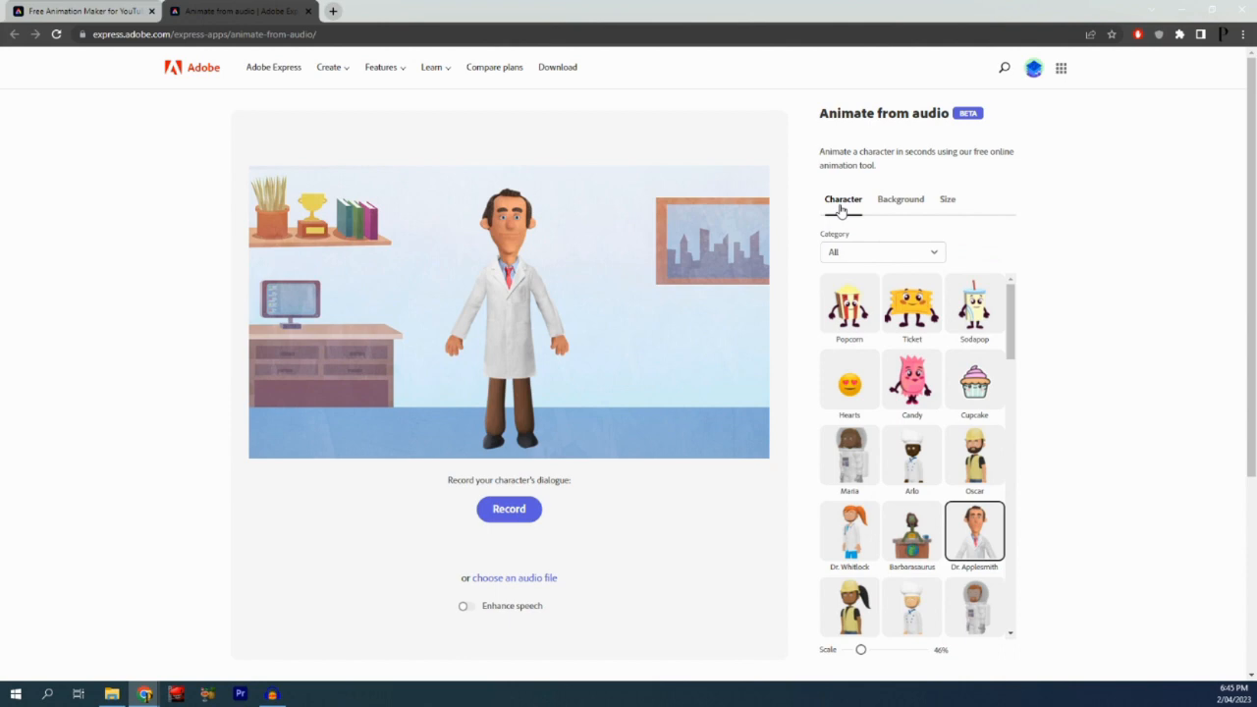
- Replace the scene's background with the solid Green color
click(909, 202)
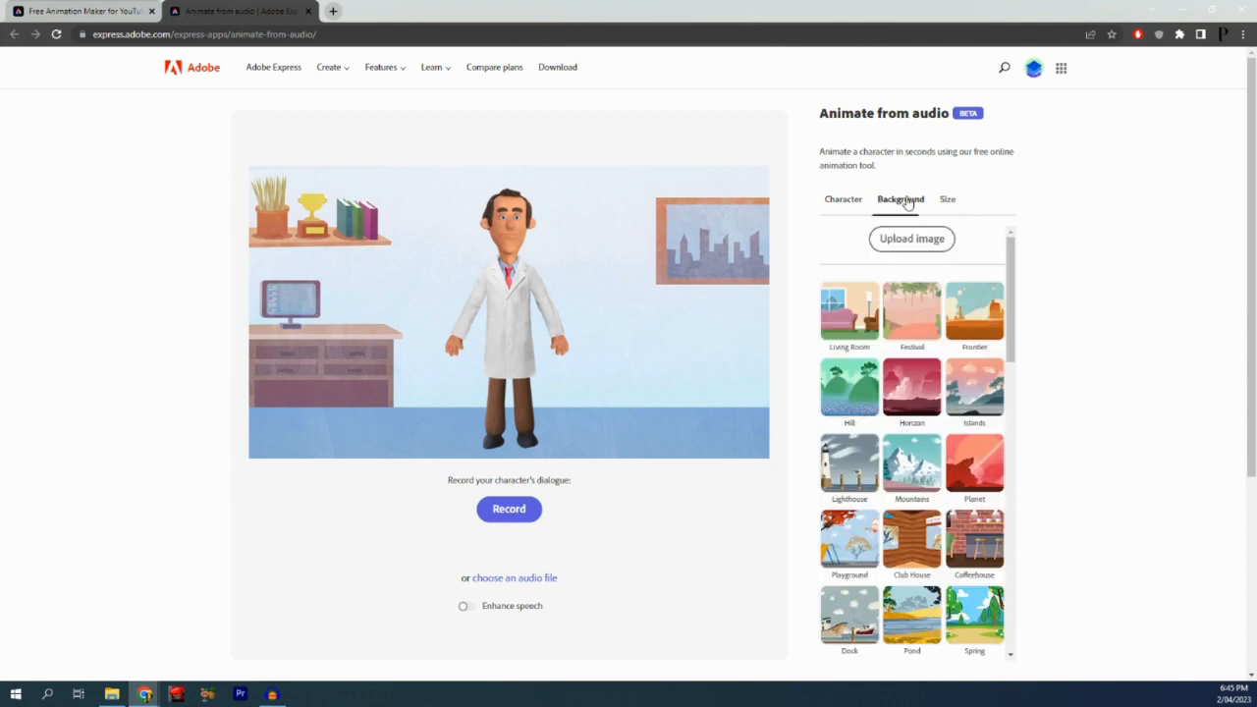
scroll(896, 478, down, 6)
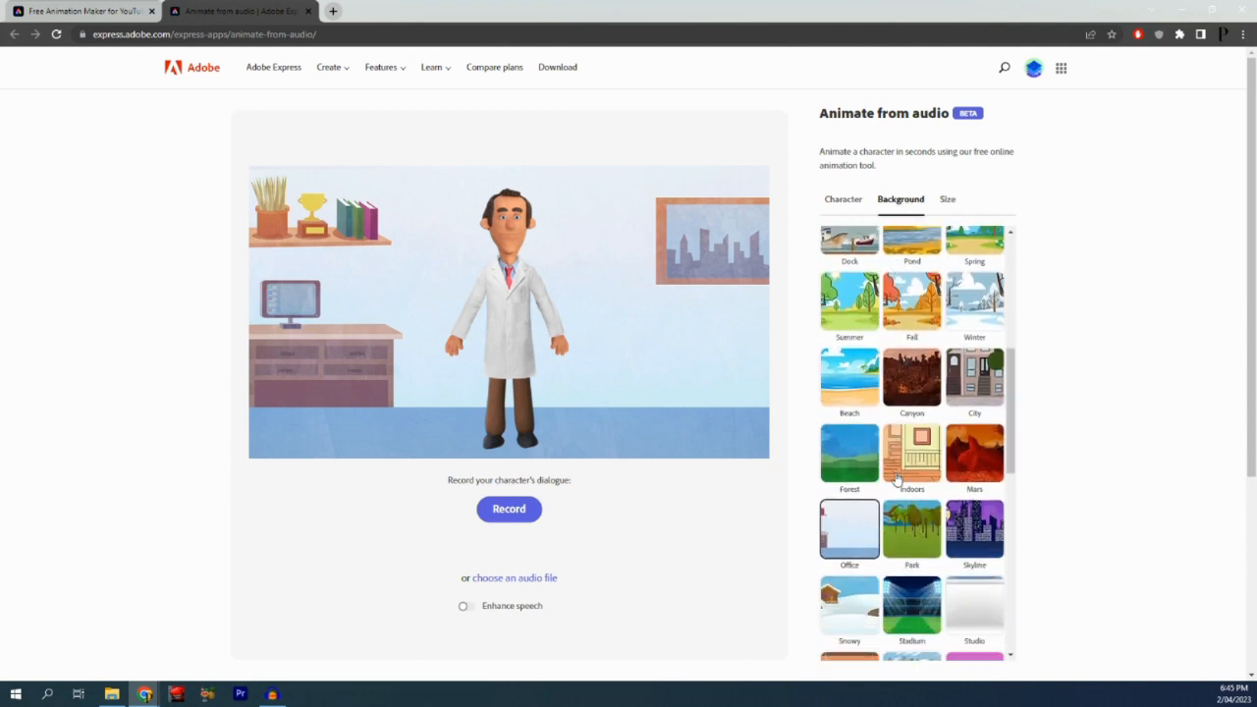
scroll(896, 479, down, 3)
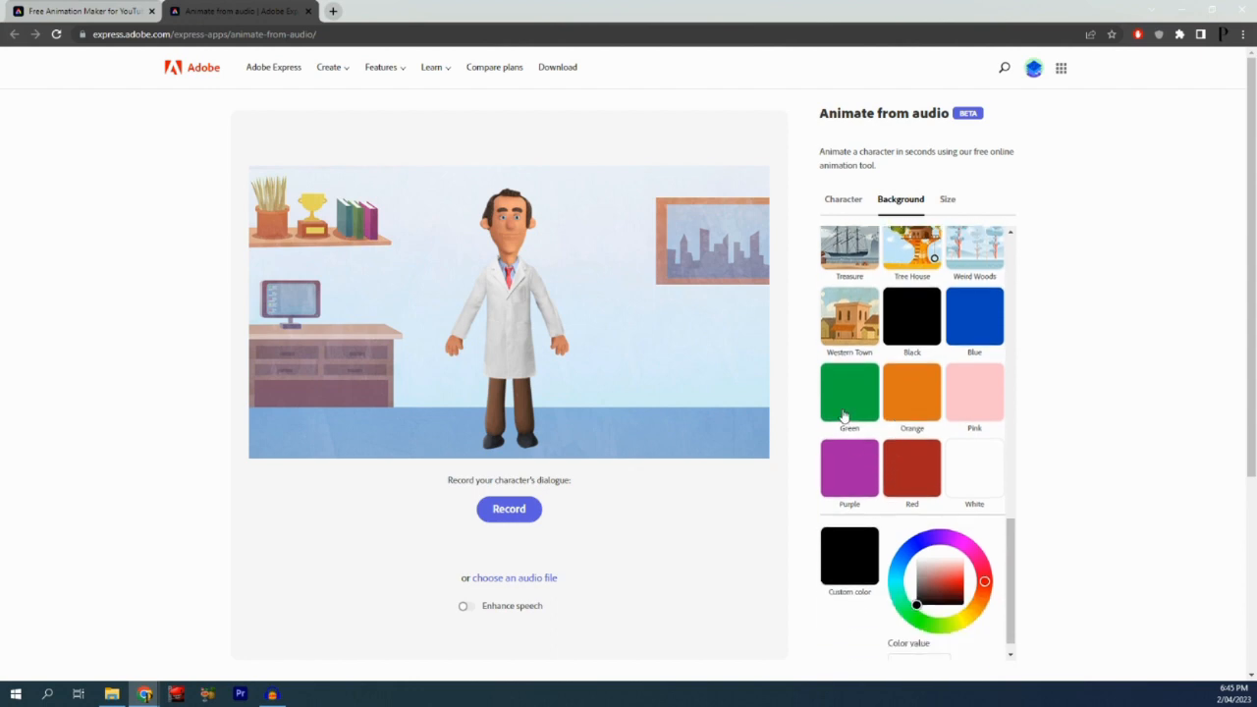
click(851, 415)
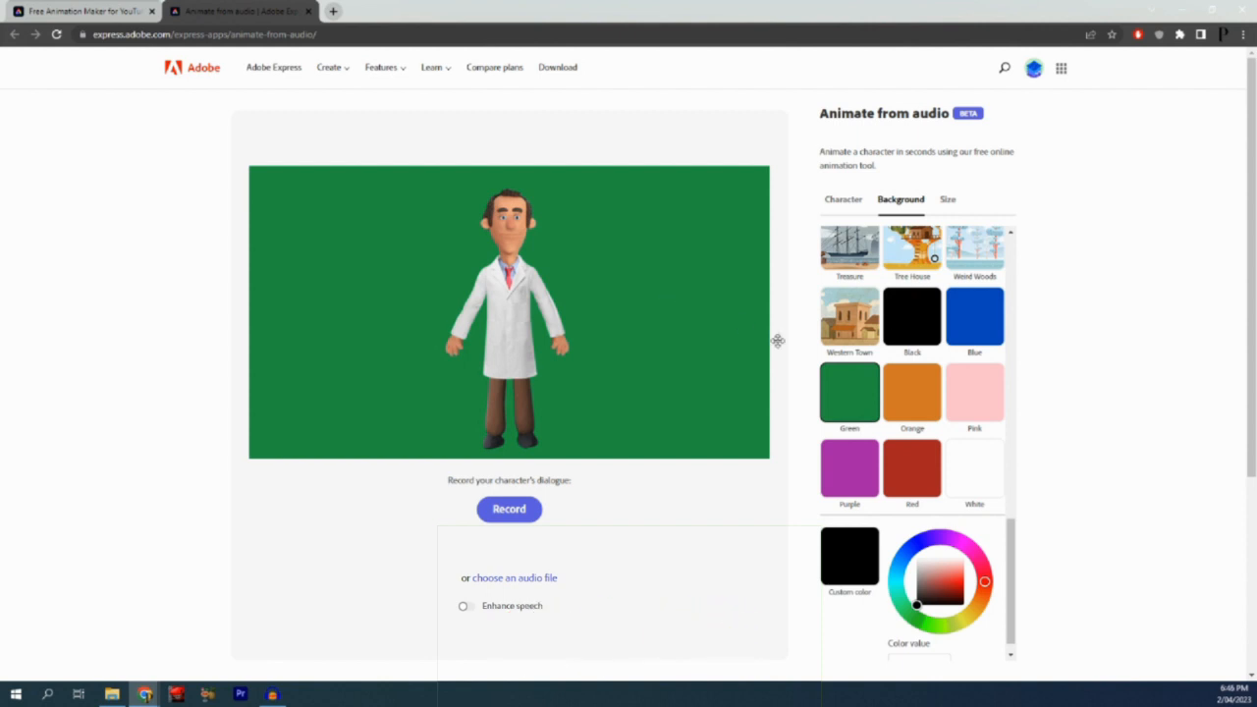
click(873, 415)
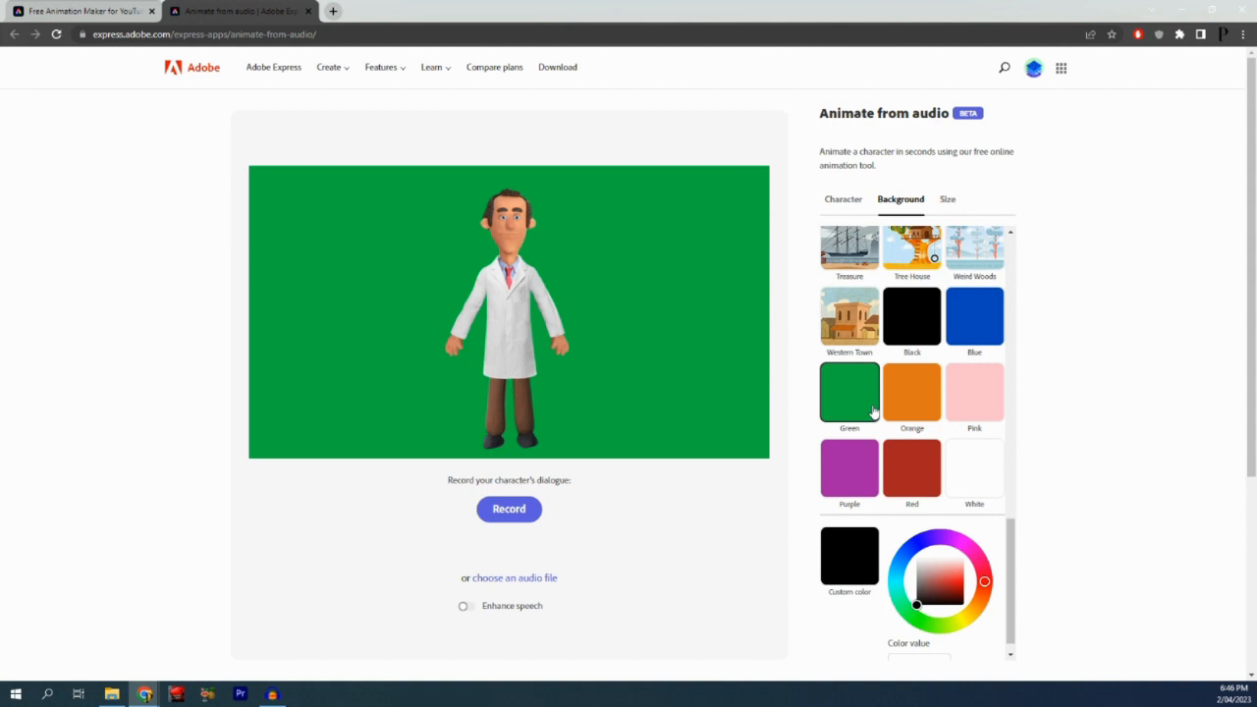
- Set the background back to Office and return to the character choices
scroll(920, 445, up, 1)
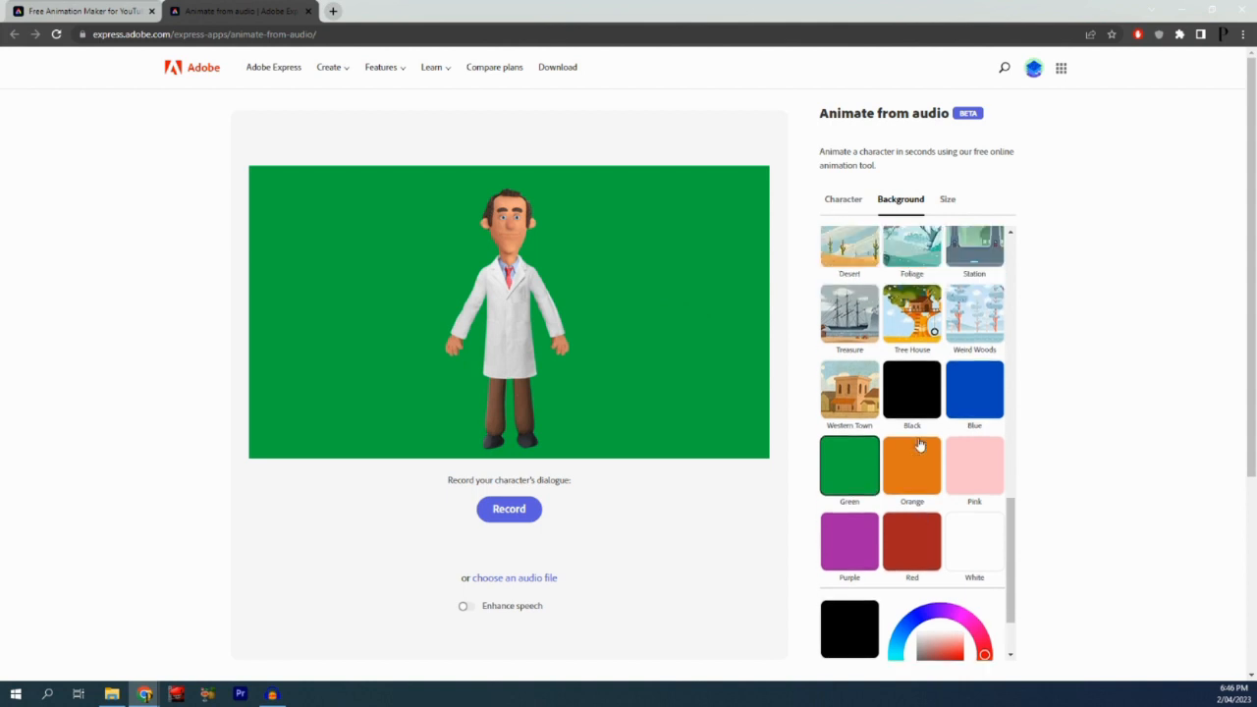
scroll(920, 445, up, 5)
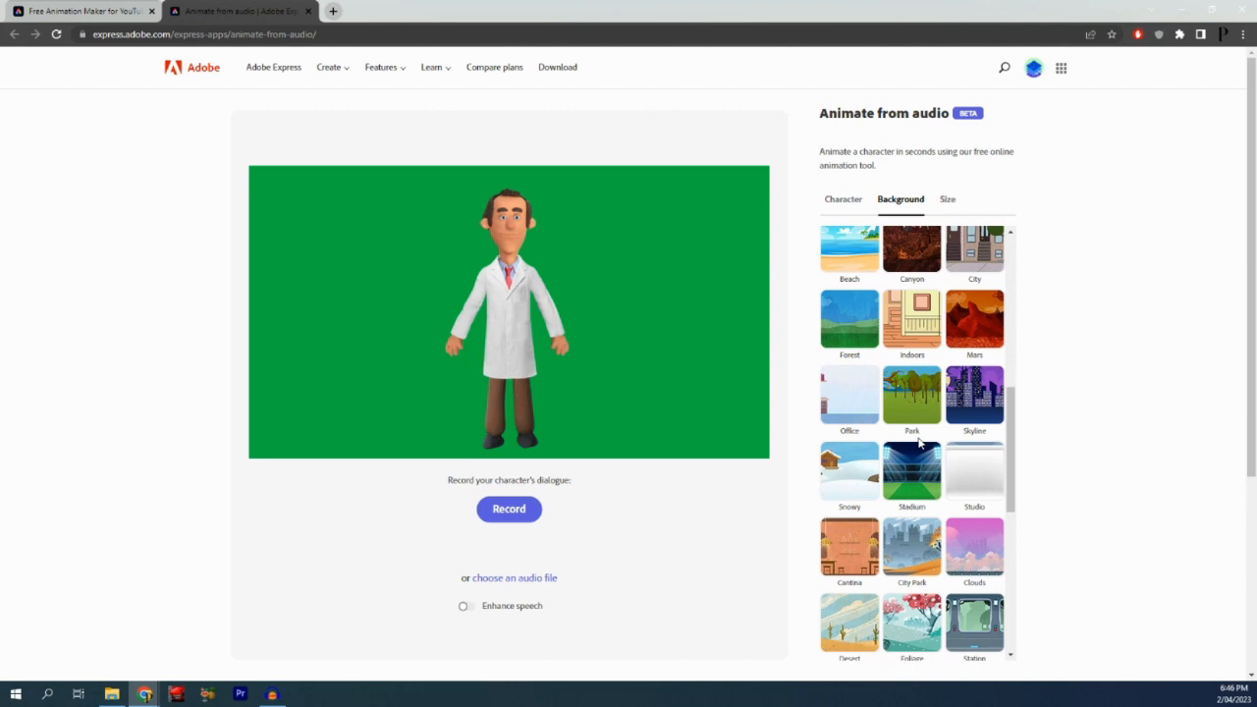
scroll(920, 445, up, 1)
click(845, 464)
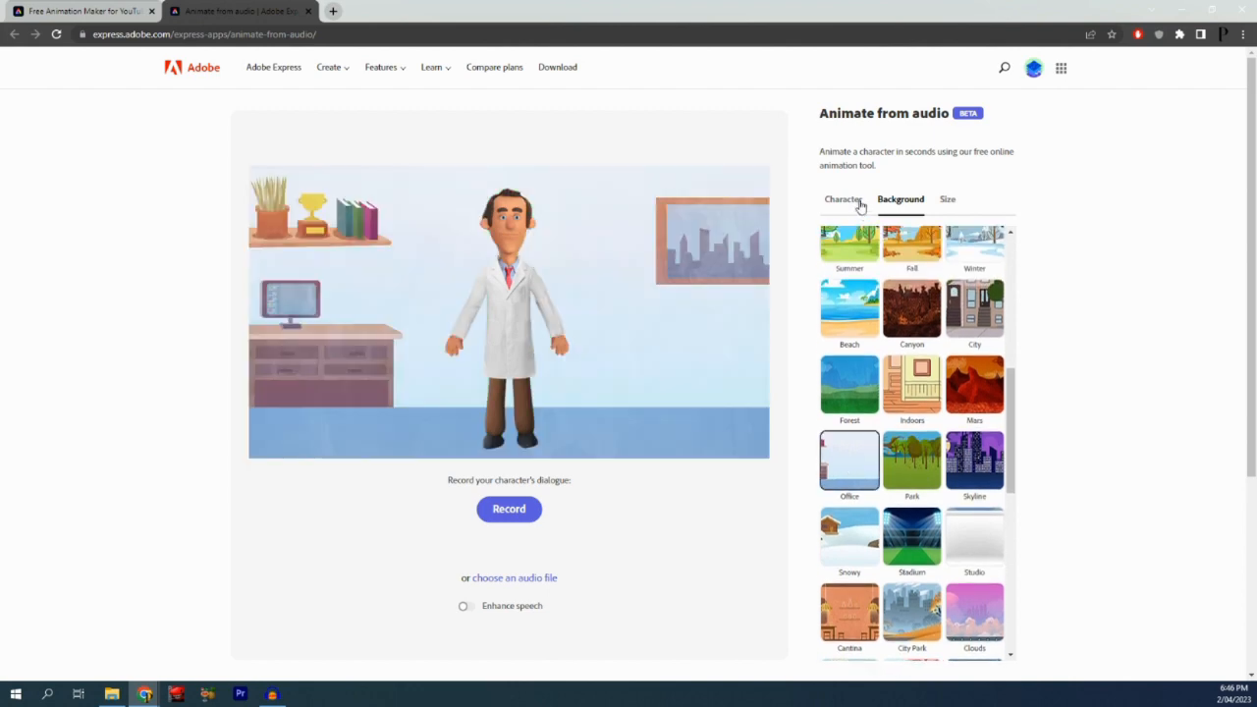
click(861, 201)
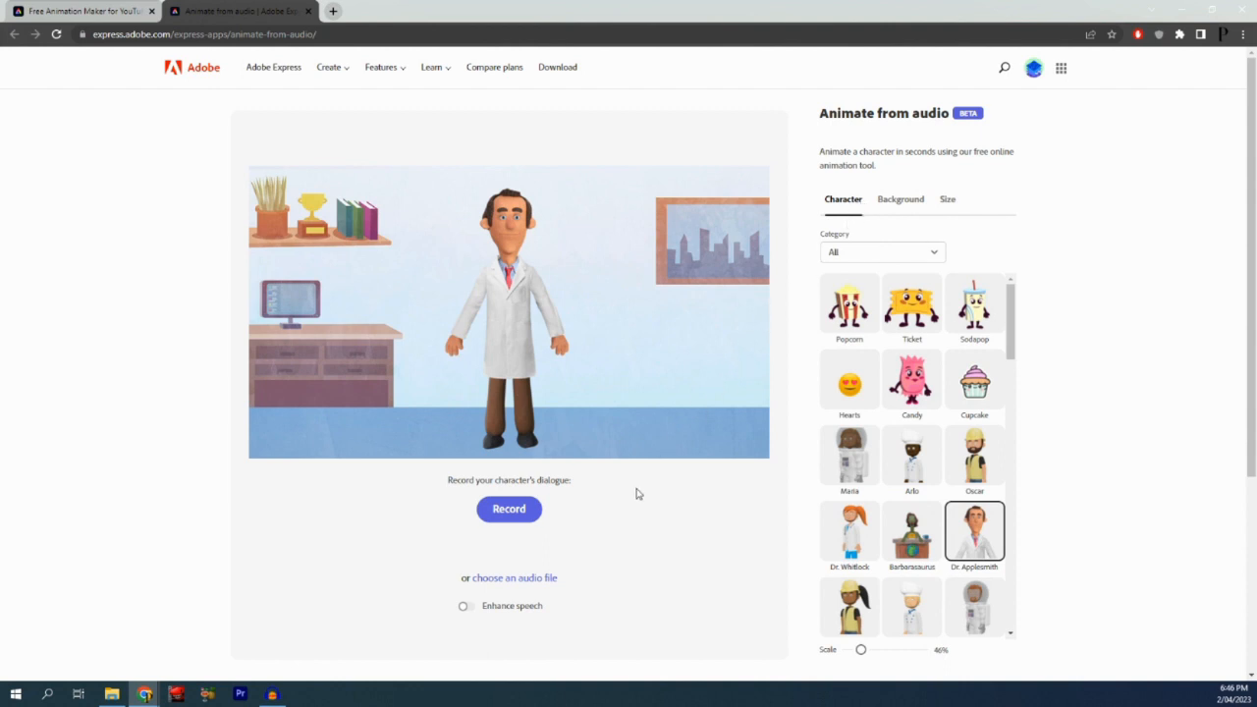
- Upload the audio file "AI animation intro" as the character's dialogue and preview part of the generated animation
click(518, 581)
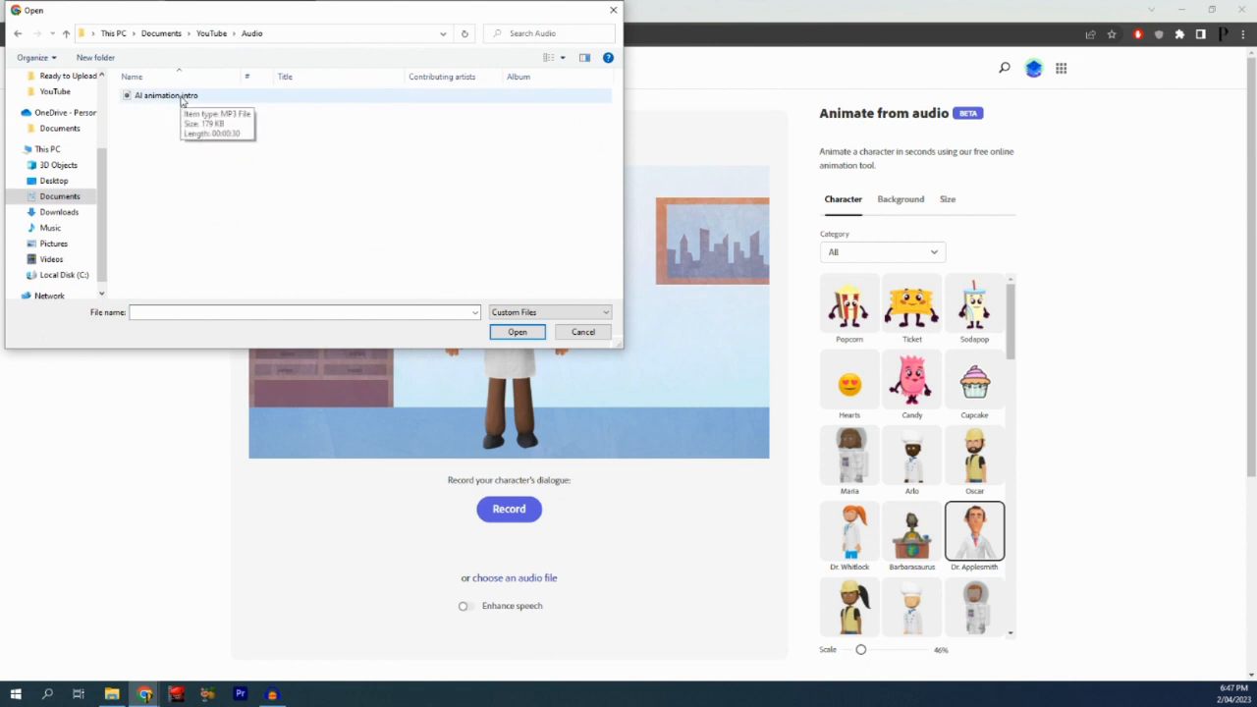
double_click(182, 97)
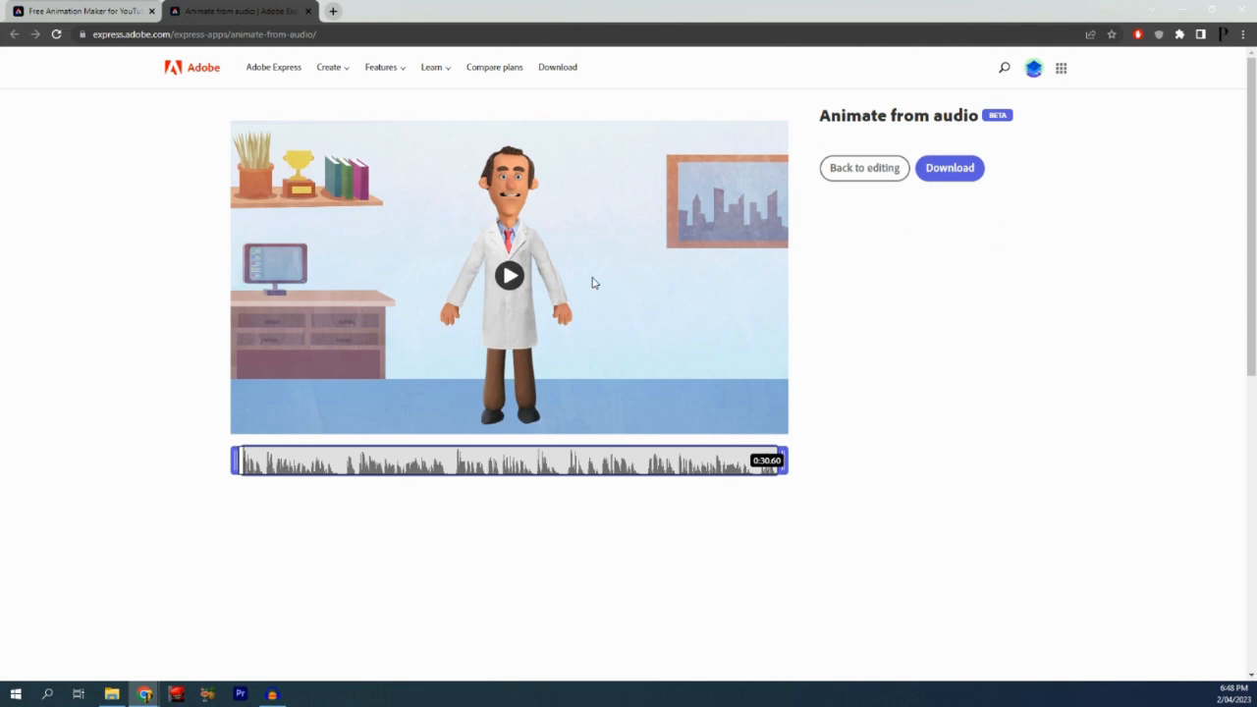
click(510, 278)
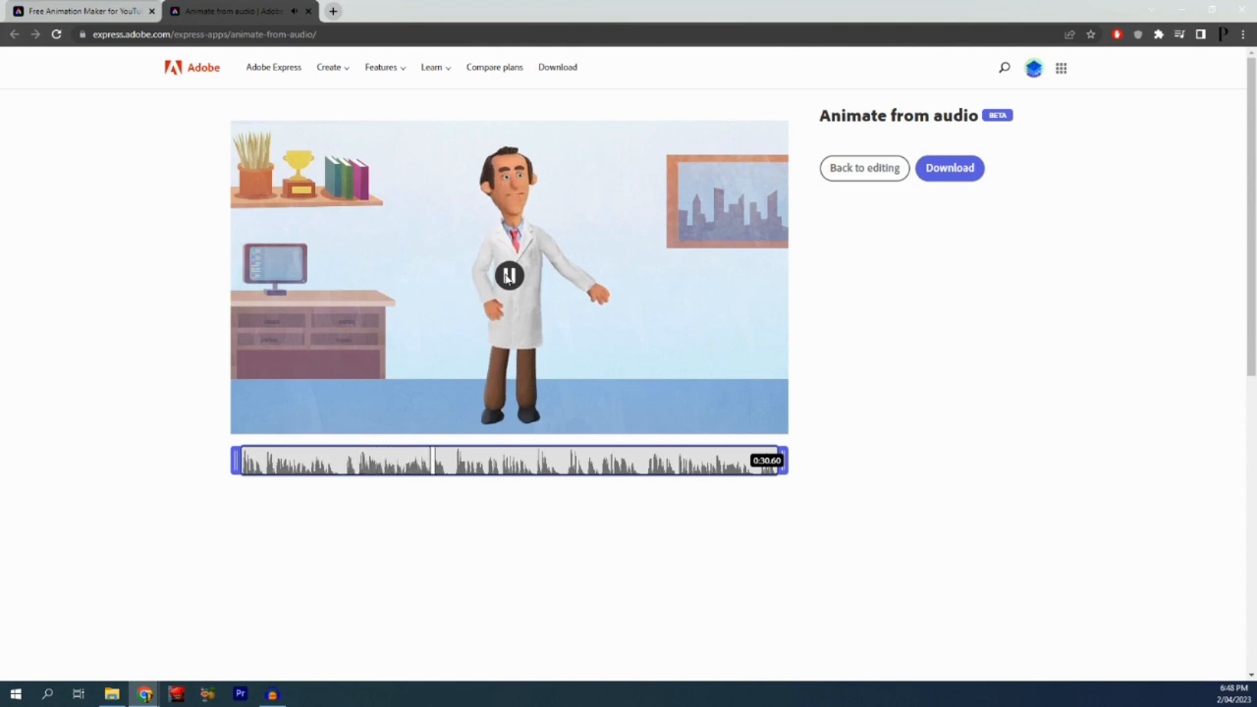
click(508, 277)
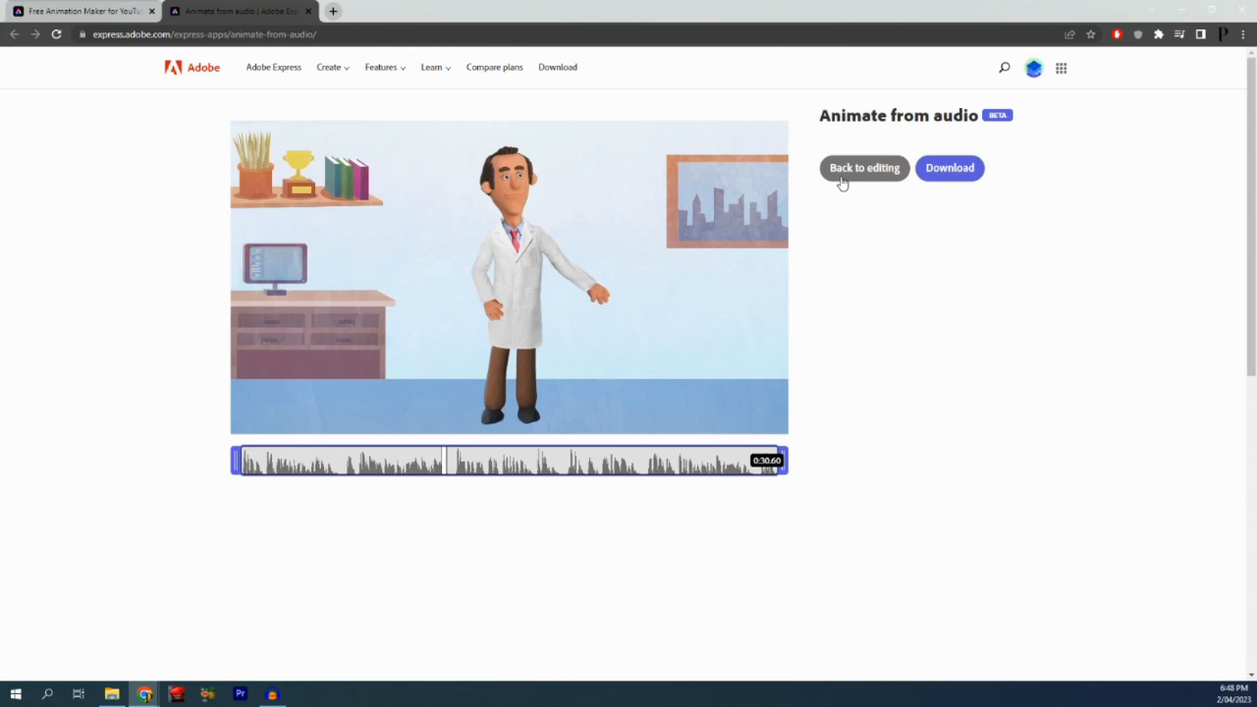
- Download the finished animation as an MP4 video and open the downloaded file
click(949, 168)
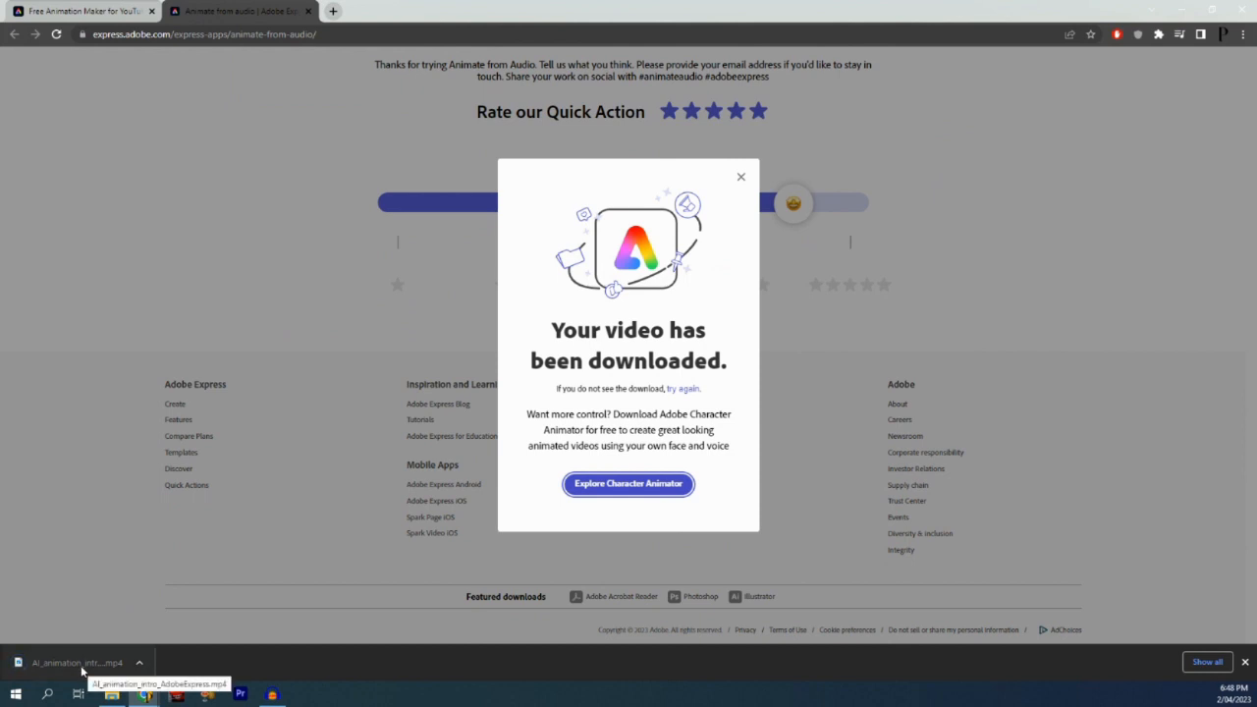
click(82, 668)
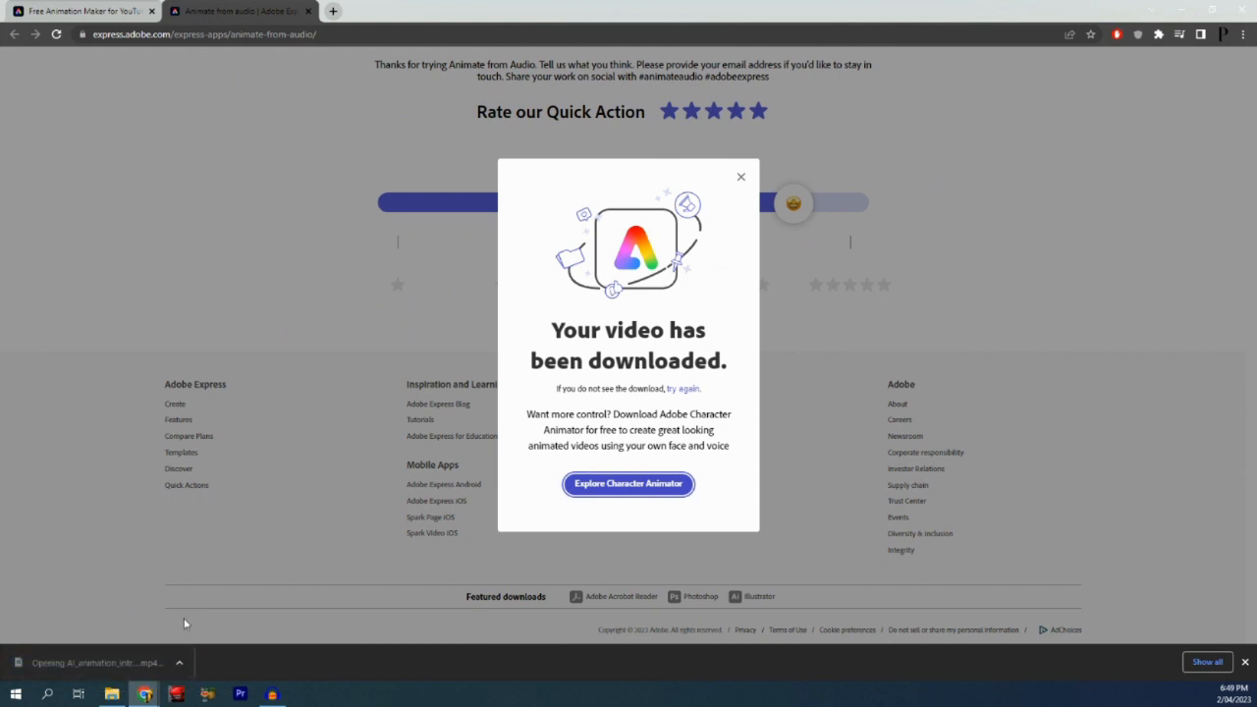